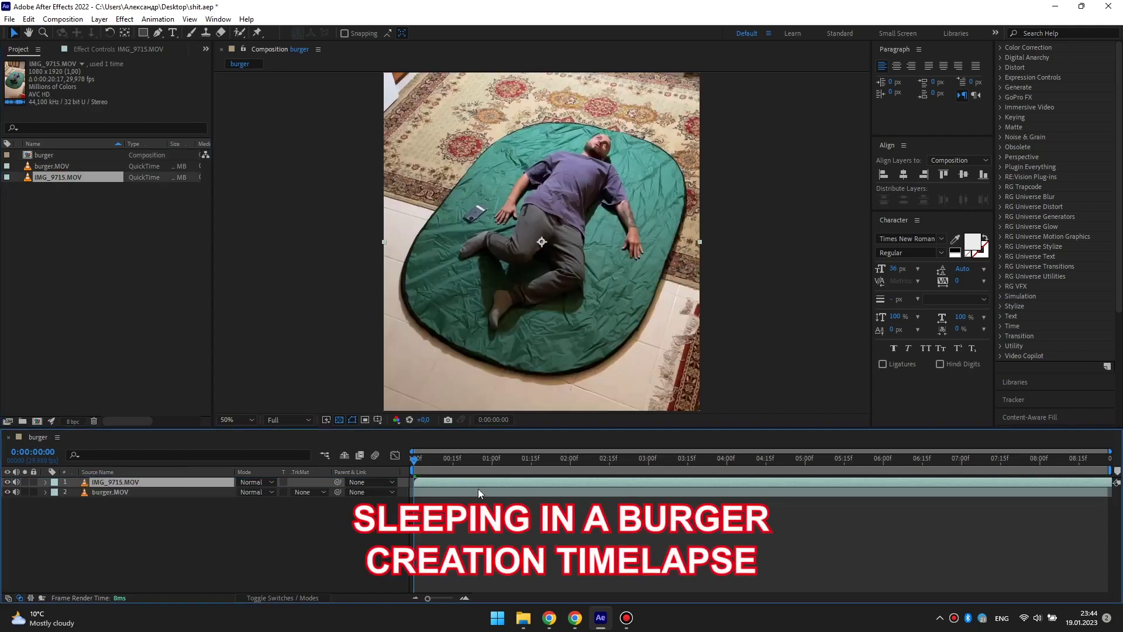
- Align the IMG_9715.MOV clip with the timeline start and apply Color Key to it
{"action": "left_click_drag", "start_coordinate": [587, 479], "coordinate": [454, 483]}
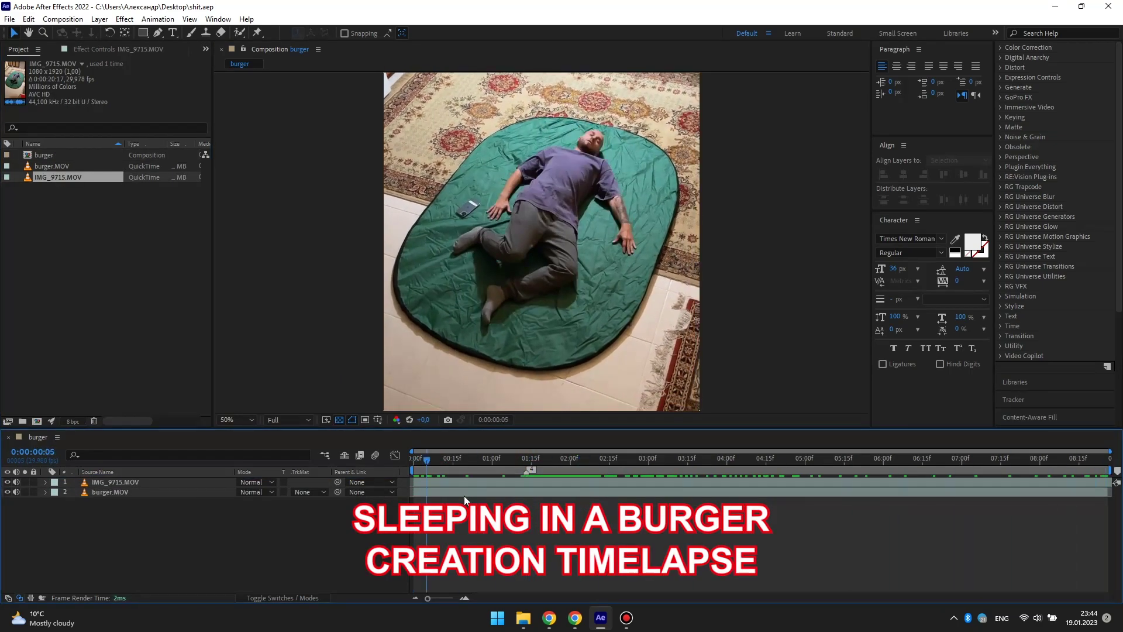
{"action": "left_click", "coordinate": [464, 483]}
{"action": "key", "text": "ctrl+space"}
{"action": "type", "text": "jey"}
{"action": "key", "text": "BackSpace"}
{"action": "key", "text": "BackSpace"}
{"action": "key", "text": "BackSpace"}
{"action": "type", "text": "color key"}
{"action": "key", "text": "Return"}
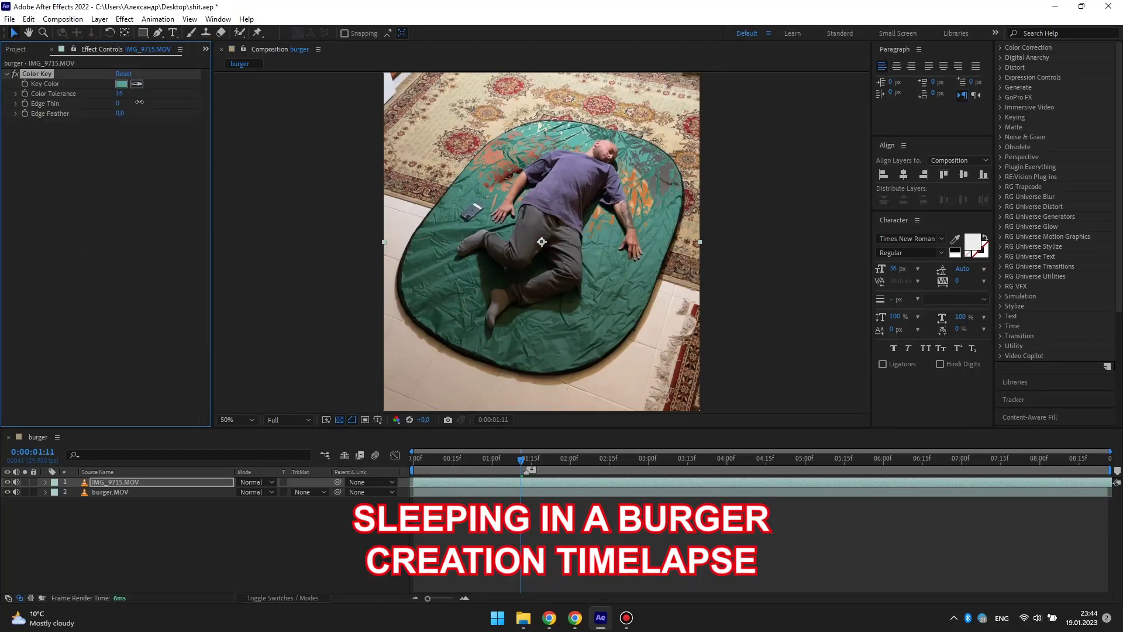
- Replace the Color Key effect with Keylight (1.2)
{"action": "left_click", "coordinate": [76, 77]}
{"action": "key", "text": "Delete"}
{"action": "key", "text": "ctrl+space"}
{"action": "type", "text": "keylight"}
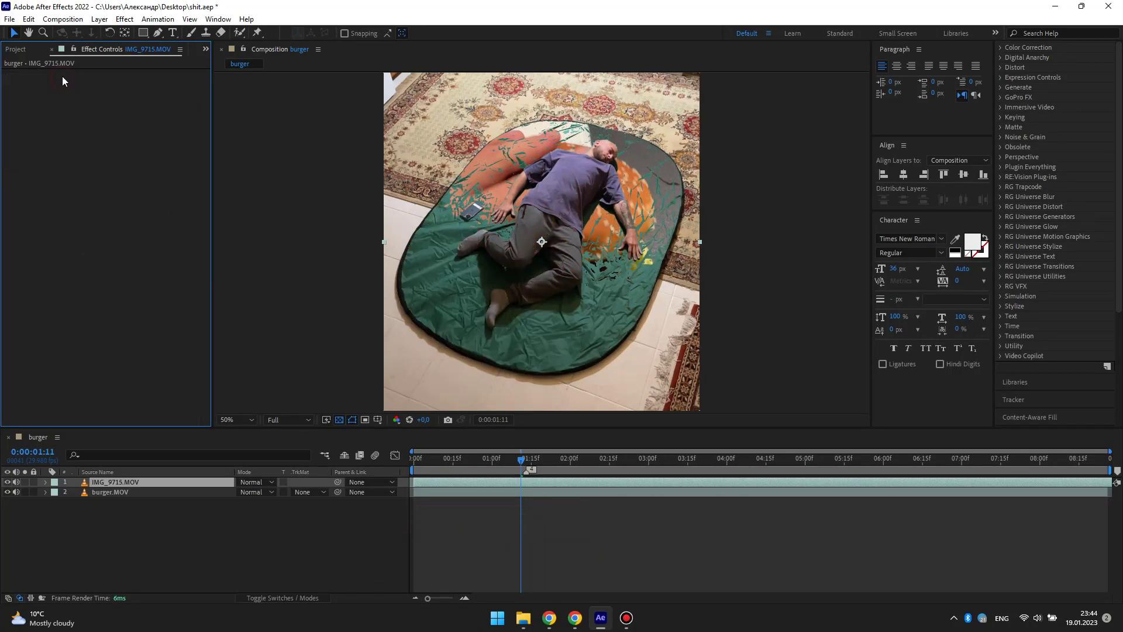
{"action": "key", "text": "Return"}
- Set Keylight's Screen Colour to the green mat, hide burger.MOV, and tighten Clip Black and Clip White
{"action": "left_click", "coordinate": [137, 147]}
{"action": "left_click", "coordinate": [504, 179]}
{"action": "left_click", "coordinate": [7, 492]}
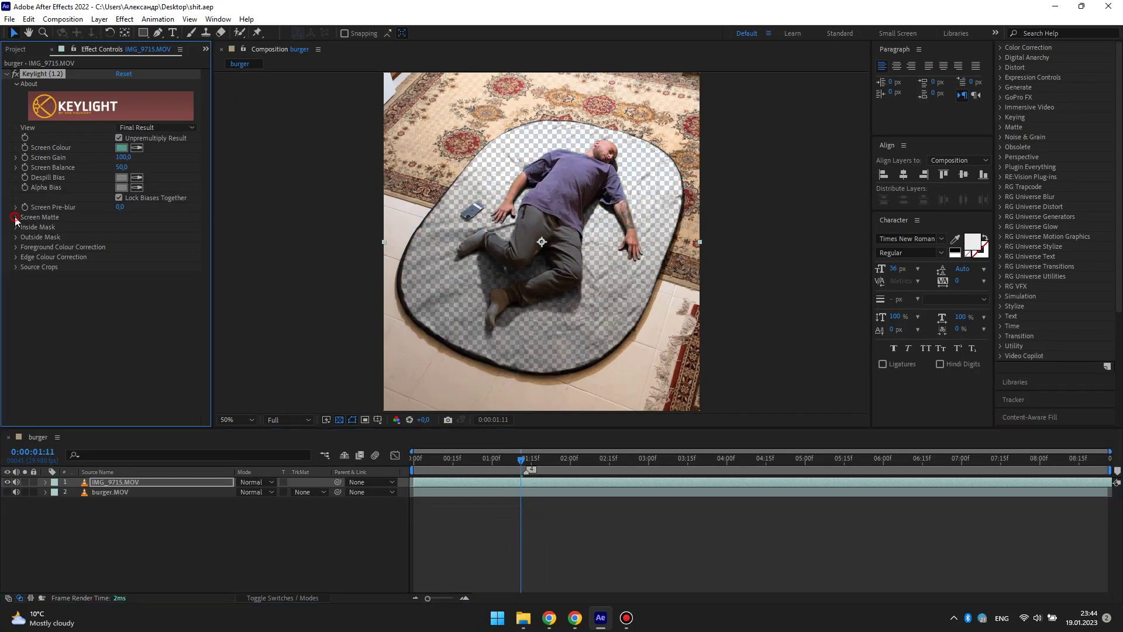
{"action": "mouse_move", "coordinate": [142, 227]}
{"action": "left_mouse_down"}
{"action": "mouse_move", "coordinate": [173, 228]}
{"action": "mouse_move", "coordinate": [134, 225]}
{"action": "left_mouse_up"}
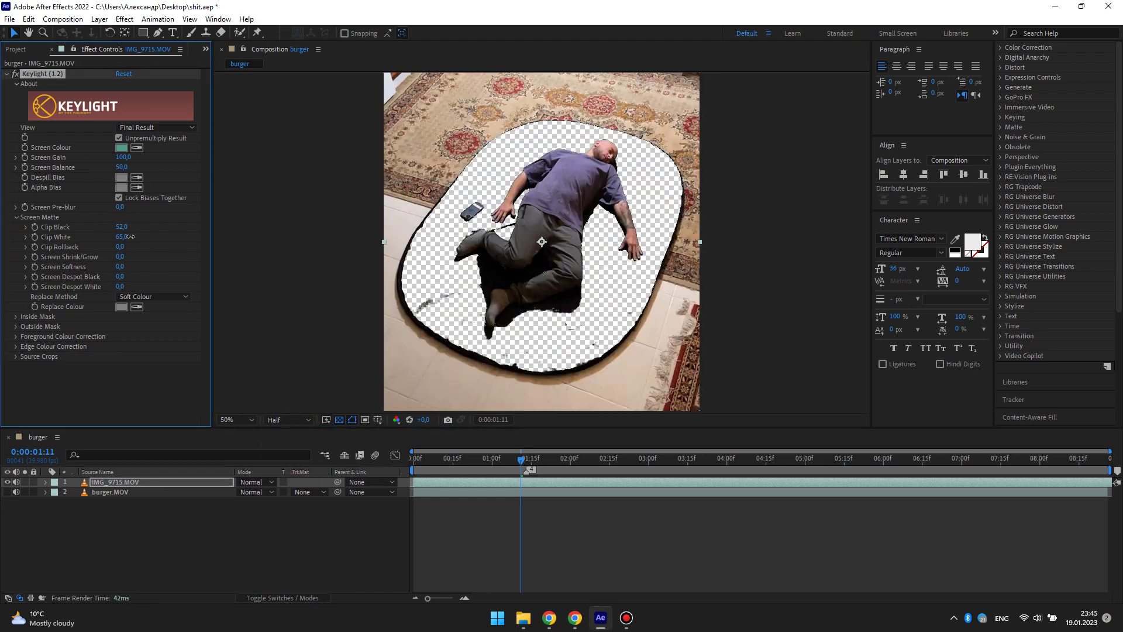
- Apply Primatte Keyer via the 'primatte' effect search
{"action": "key", "text": "ctrl+space"}
{"action": "type", "text": "primatte"}
{"action": "key", "text": "Return"}
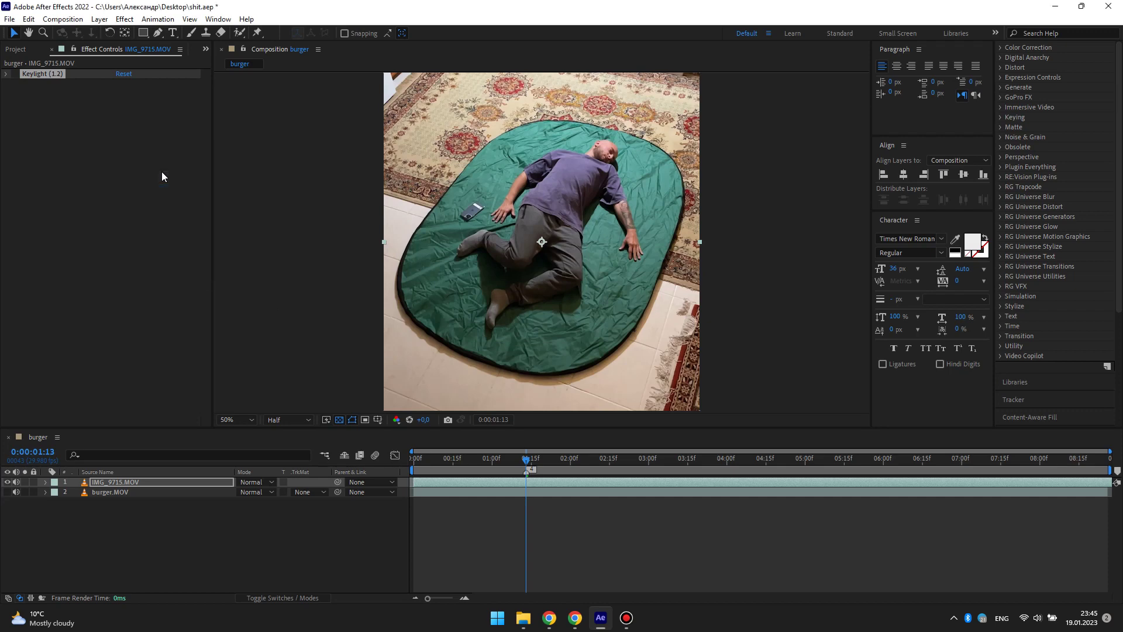
- Auto-define the Primatte key, then refine it with rectangle samples of the mat beside the man
{"action": "left_click", "coordinate": [443, 279]}
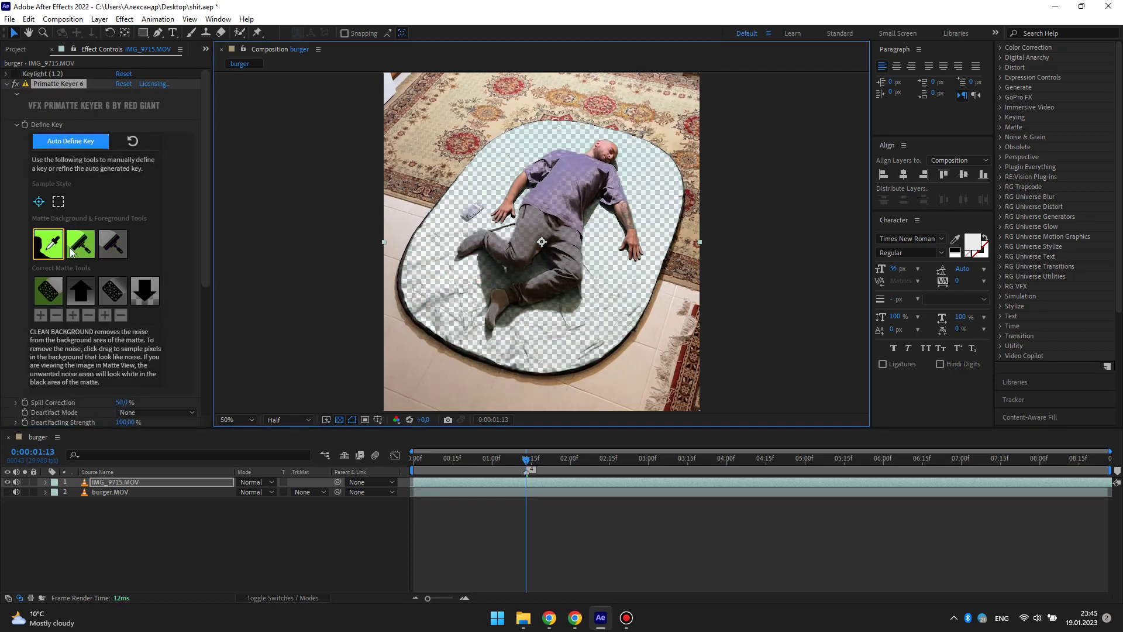
{"action": "scroll", "coordinate": [71, 251], "scroll_direction": "down", "scroll_amount": 1}
{"action": "left_click", "coordinate": [59, 172]}
{"action": "scroll", "coordinate": [82, 245], "scroll_direction": "down", "scroll_amount": 1}
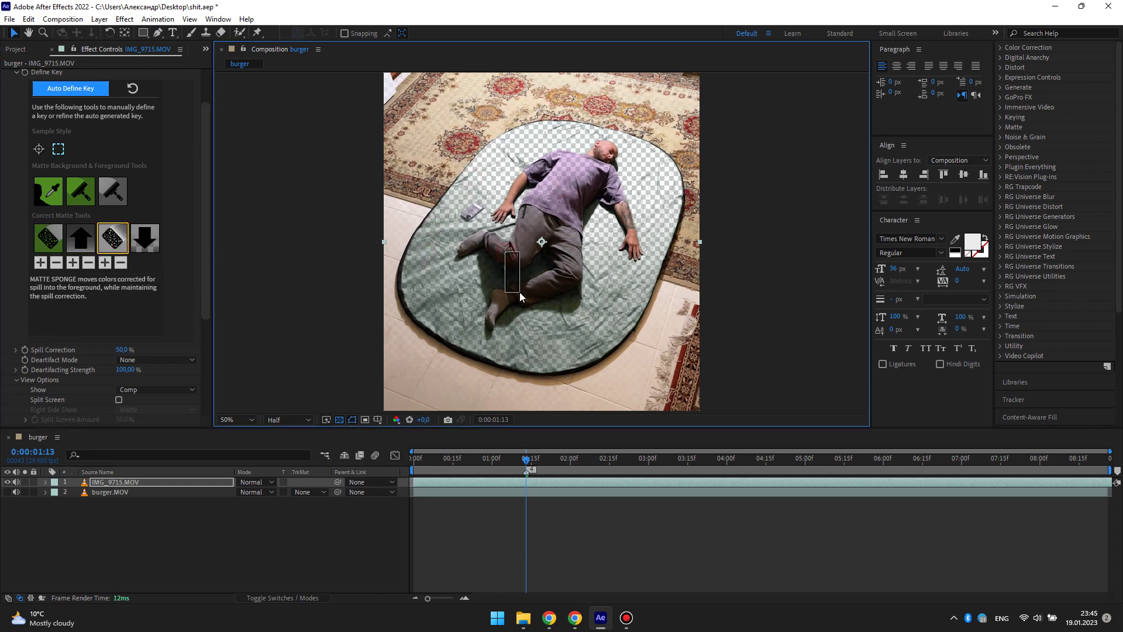
{"action": "left_click_drag", "start_coordinate": [520, 297], "coordinate": [521, 295]}
{"action": "left_click", "coordinate": [48, 238]}
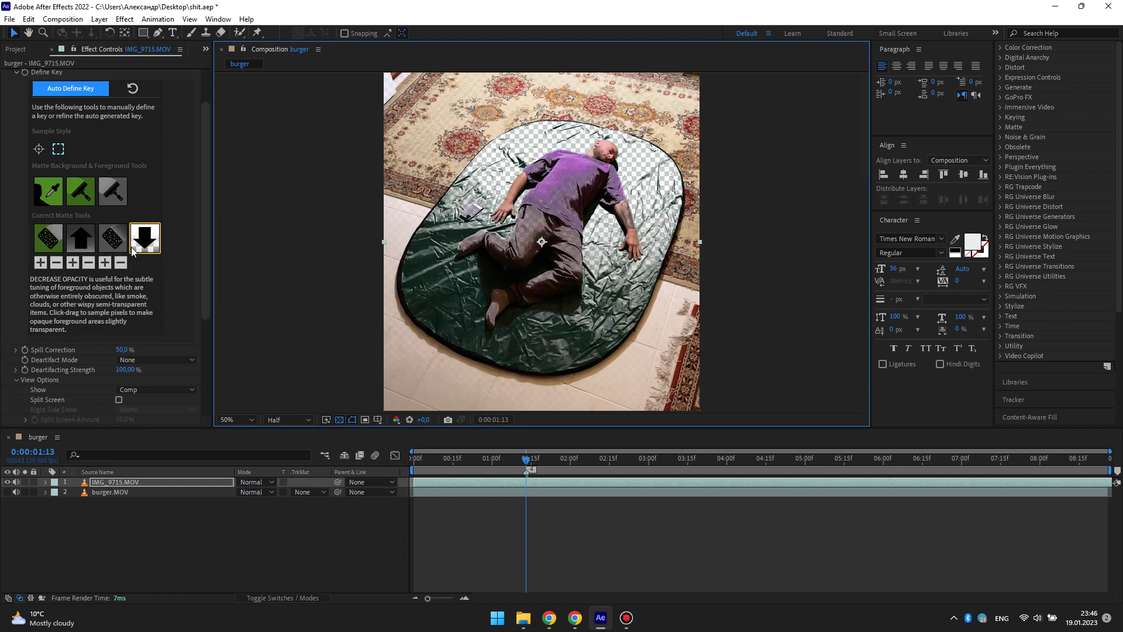
{"action": "left_click", "coordinate": [424, 260]}
- Clean foreground noise on the man's head and scrub through the clip to check the key
{"action": "left_click", "coordinate": [112, 191]}
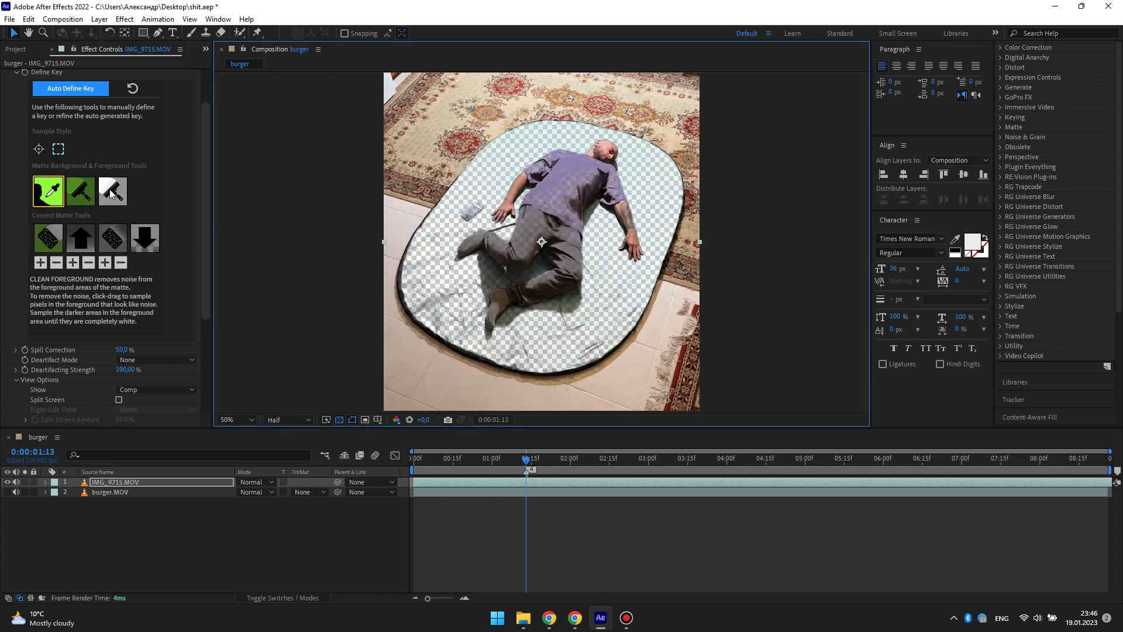
{"action": "left_click", "coordinate": [602, 150]}
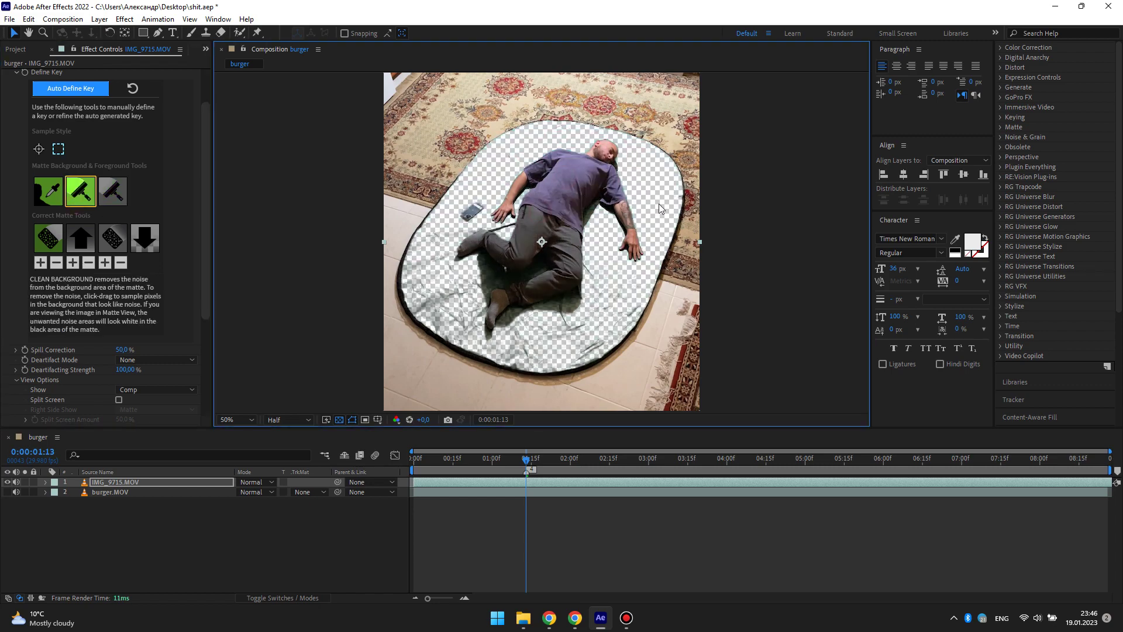
{"action": "mouse_move", "coordinate": [501, 464]}
{"action": "left_mouse_down"}
{"action": "mouse_move", "coordinate": [952, 475]}
{"action": "mouse_move", "coordinate": [678, 475]}
{"action": "left_mouse_up"}
{"action": "key", "text": "space"}
{"action": "key", "text": "g"}
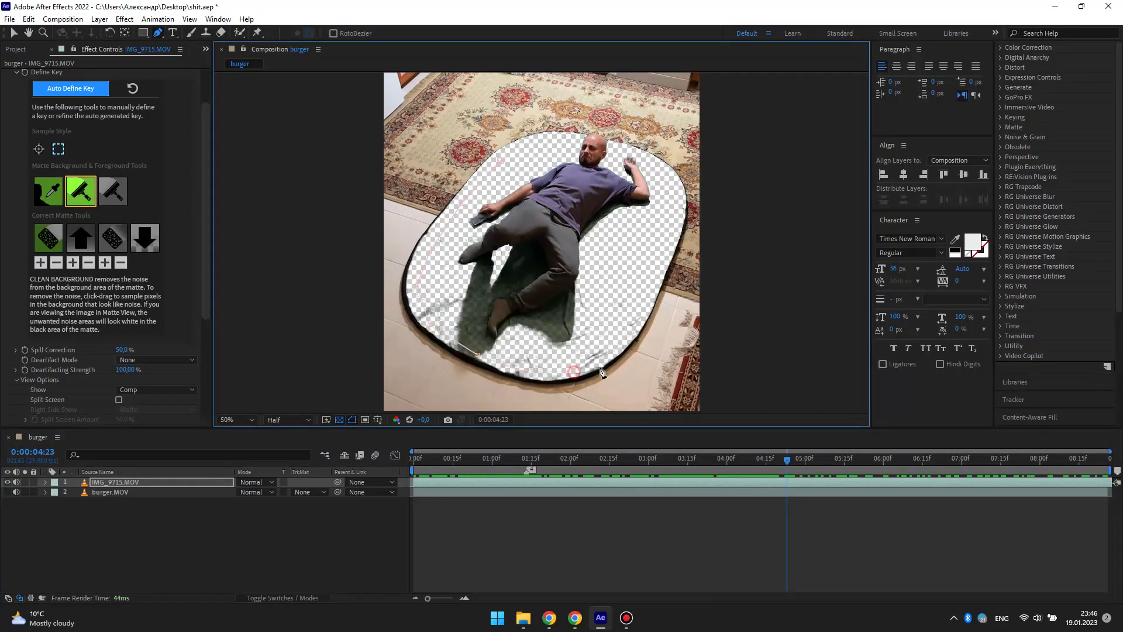
{"action": "scroll", "coordinate": [603, 144], "scroll_direction": "up", "scroll_amount": 3}
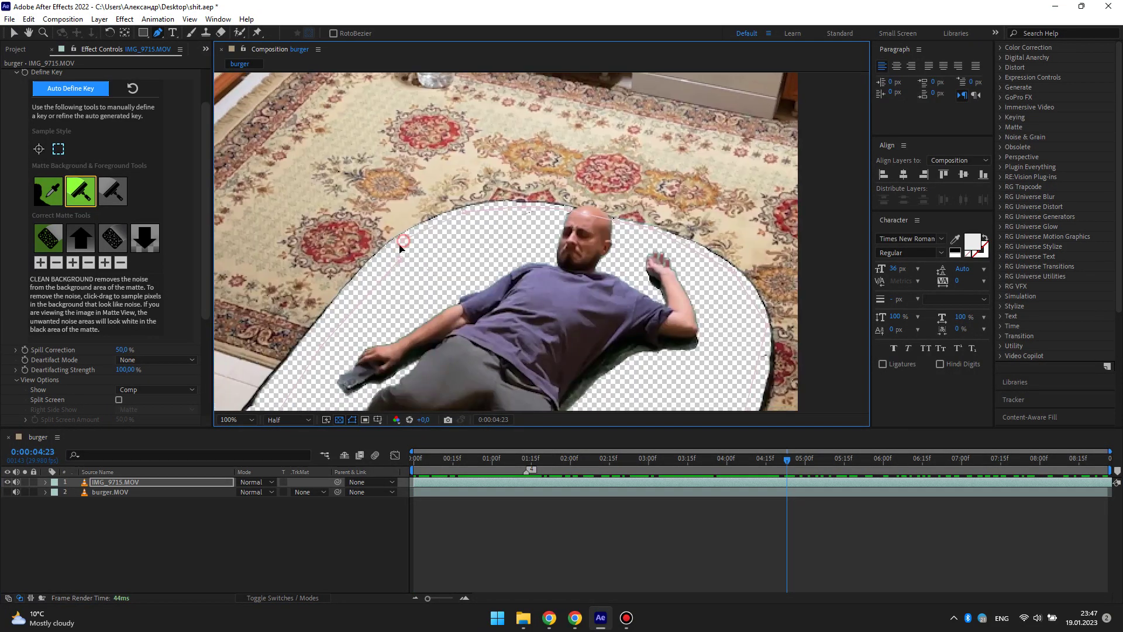
{"action": "scroll", "coordinate": [585, 234], "scroll_direction": "down", "scroll_amount": 3}
- Test the man at 52% scale over the burger at 0:00:04:08, then undo it
{"action": "key", "text": "v"}
{"action": "left_click", "coordinate": [545, 472]}
{"action": "left_click", "coordinate": [749, 477]}
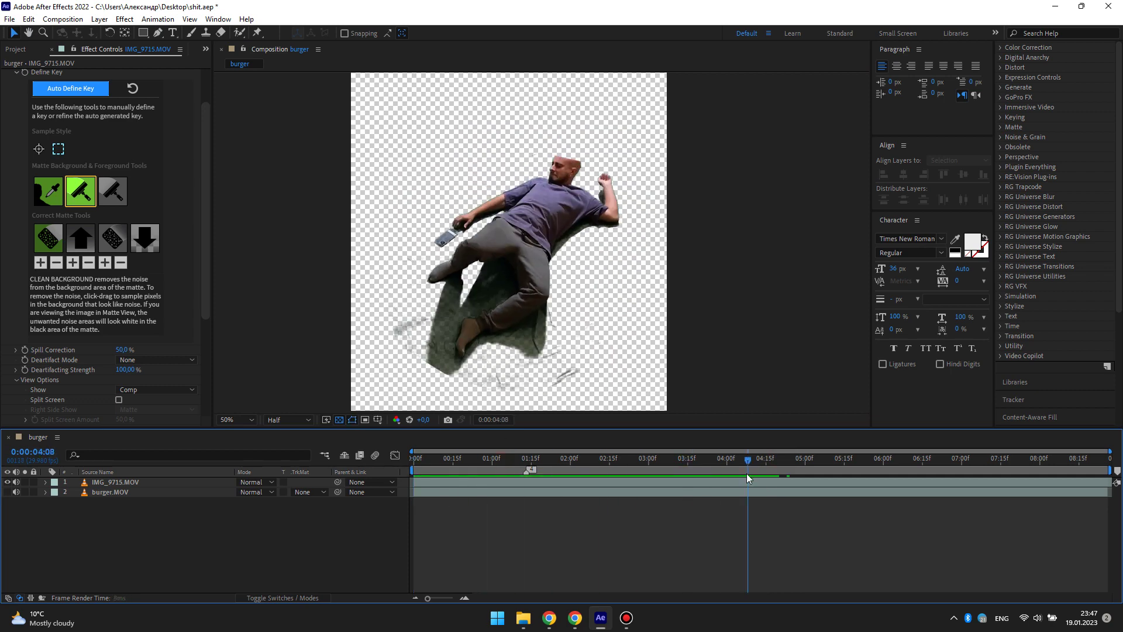
{"action": "left_click", "coordinate": [8, 492]}
{"action": "key", "text": "s"}
{"action": "left_click_drag", "start_coordinate": [260, 492], "coordinate": [234, 492]}
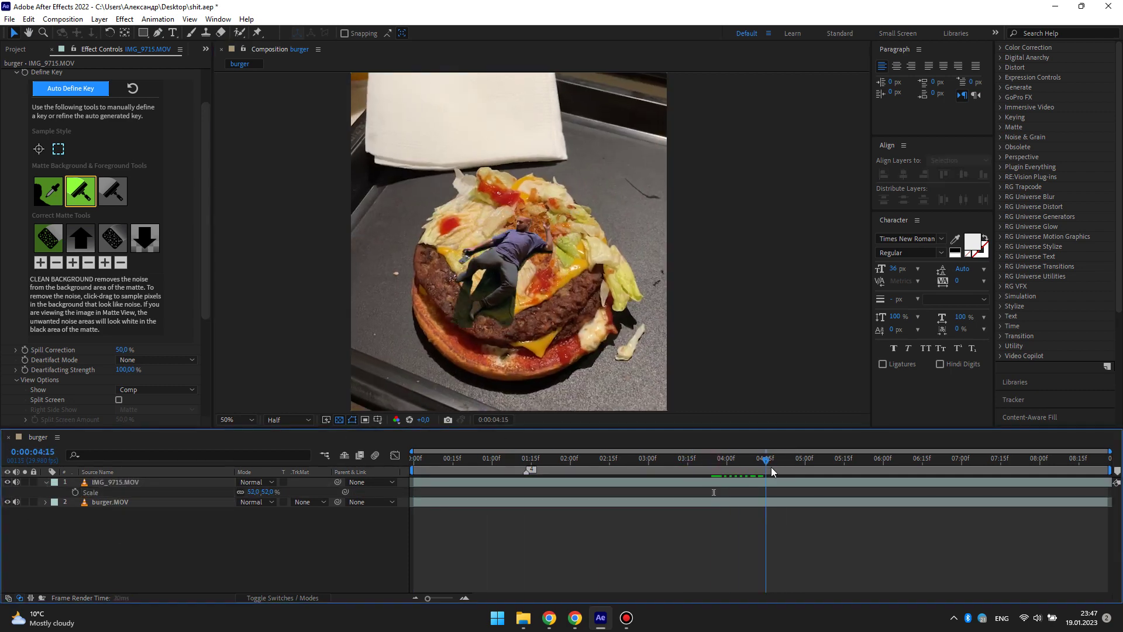
{"action": "mouse_move", "coordinate": [714, 458]}
{"action": "left_mouse_down"}
{"action": "mouse_move", "coordinate": [921, 458]}
{"action": "mouse_move", "coordinate": [713, 458]}
{"action": "left_mouse_up"}
{"action": "left_click", "coordinate": [198, 489]}
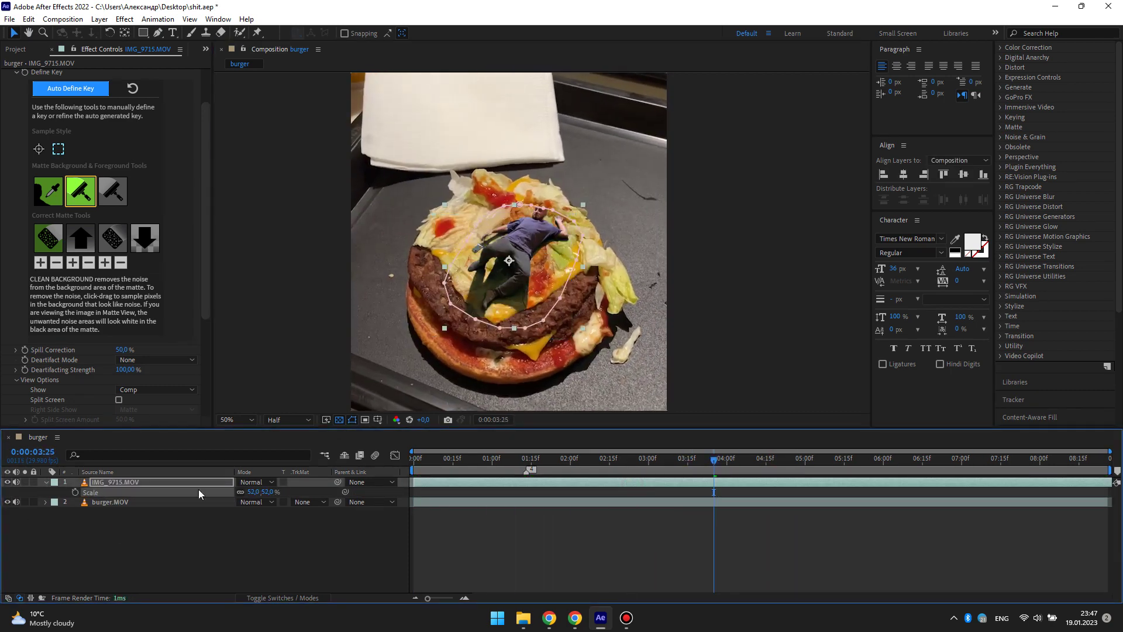
{"action": "key", "text": "ctrl+z"}
{"action": "key", "text": "s"}
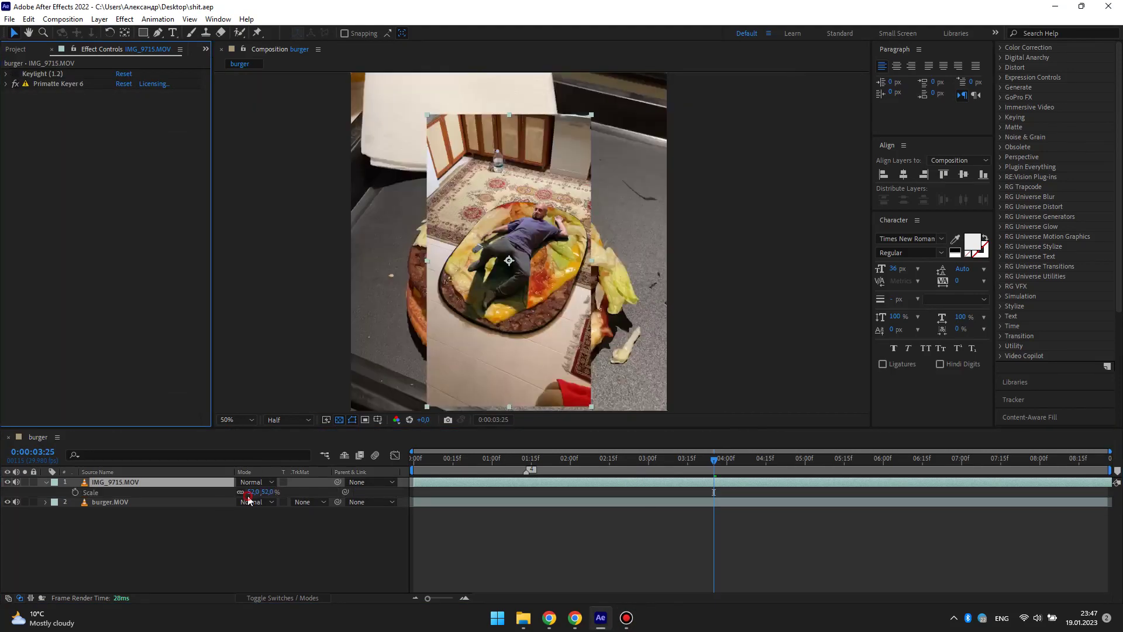
- Hide the burger layer and preview the keyed man clip at full size
{"action": "left_click", "coordinate": [7, 502]}
{"action": "key", "text": "space"}
{"action": "key", "text": "Delete"}
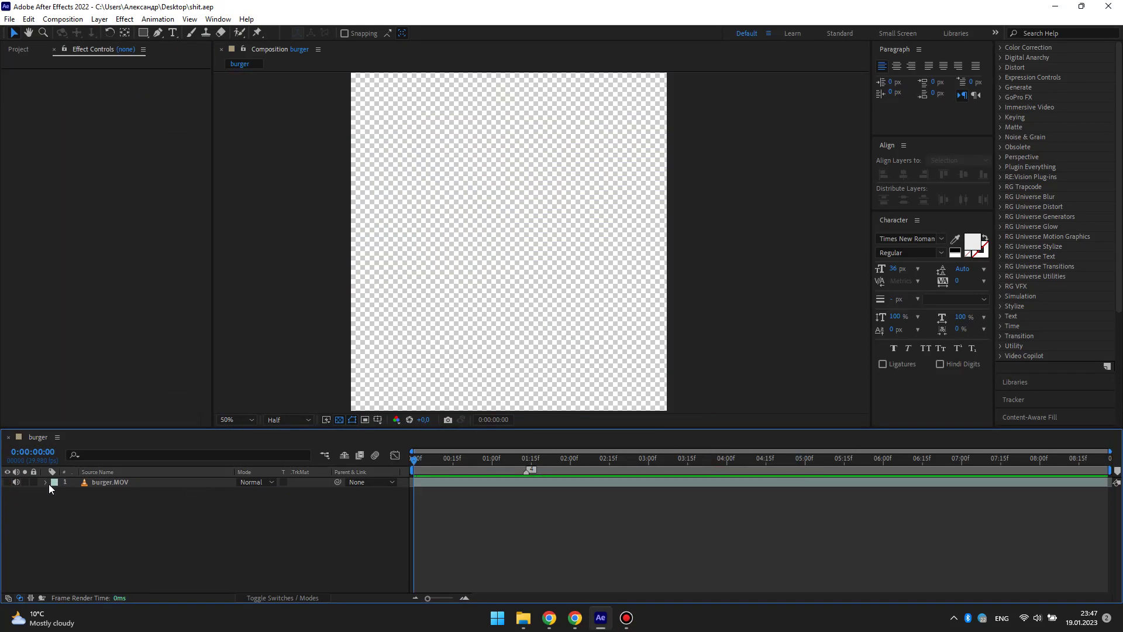
{"action": "key", "text": "ctrl+z"}
{"action": "left_click_drag", "start_coordinate": [594, 458], "coordinate": [905, 469]}
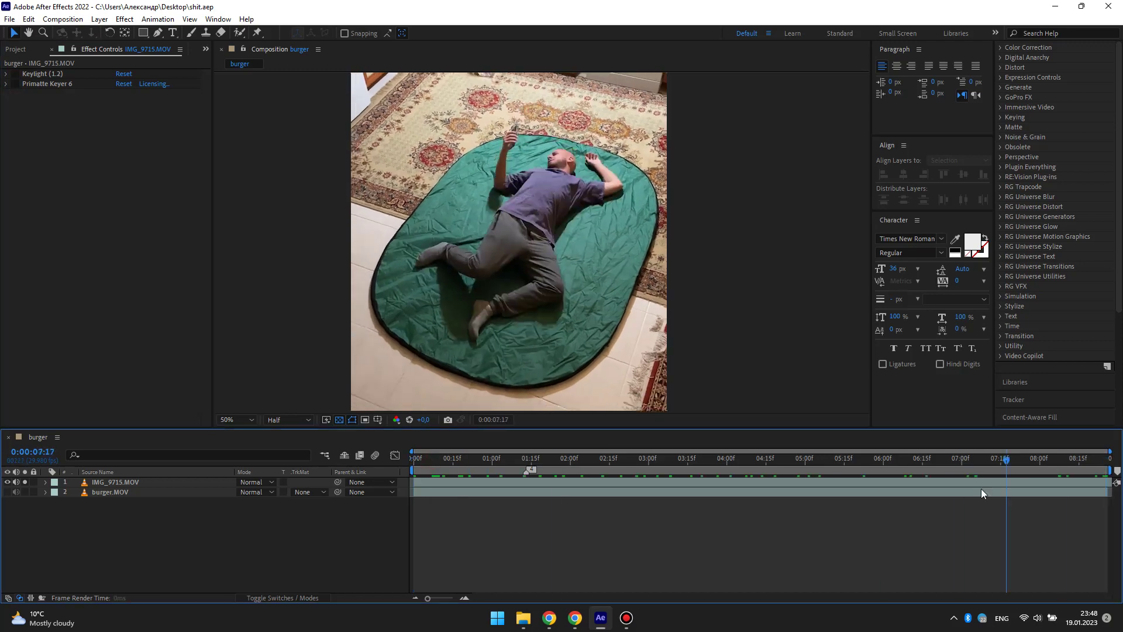
{"action": "key", "text": "space"}
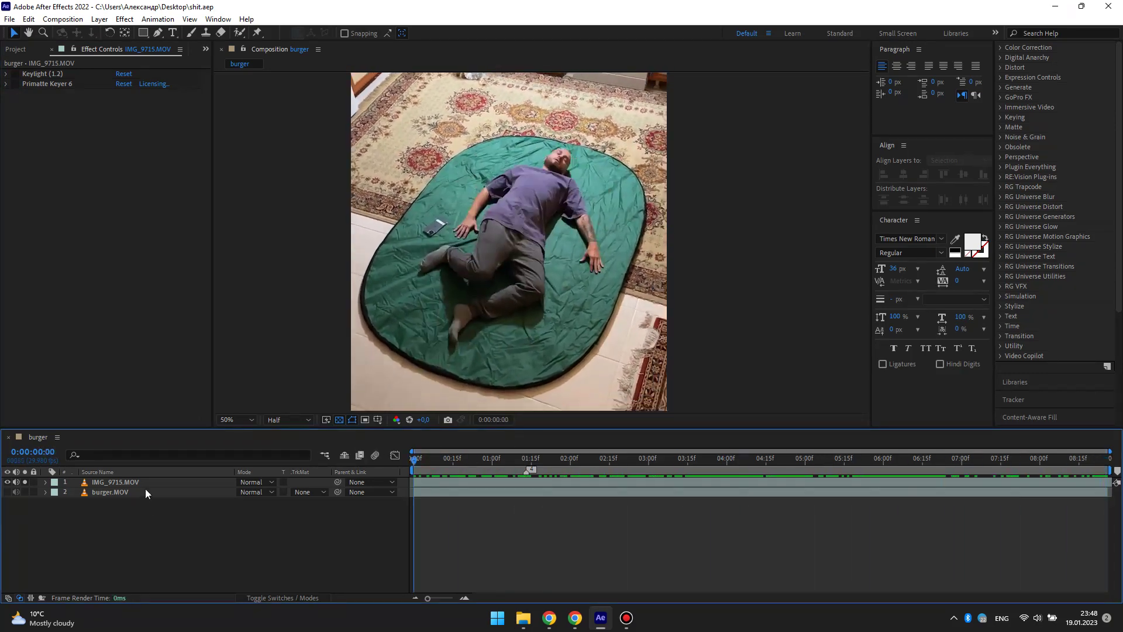
- Apply Mocha Pro to the man clip and launch the Mocha interface
{"action": "left_click", "coordinate": [140, 482]}
{"action": "key", "text": "ctrl+space"}
{"action": "type", "text": "mocha"}
{"action": "left_click", "coordinate": [45, 310]}
{"action": "left_click", "coordinate": [61, 121]}
{"action": "left_click", "coordinate": [621, 313]}
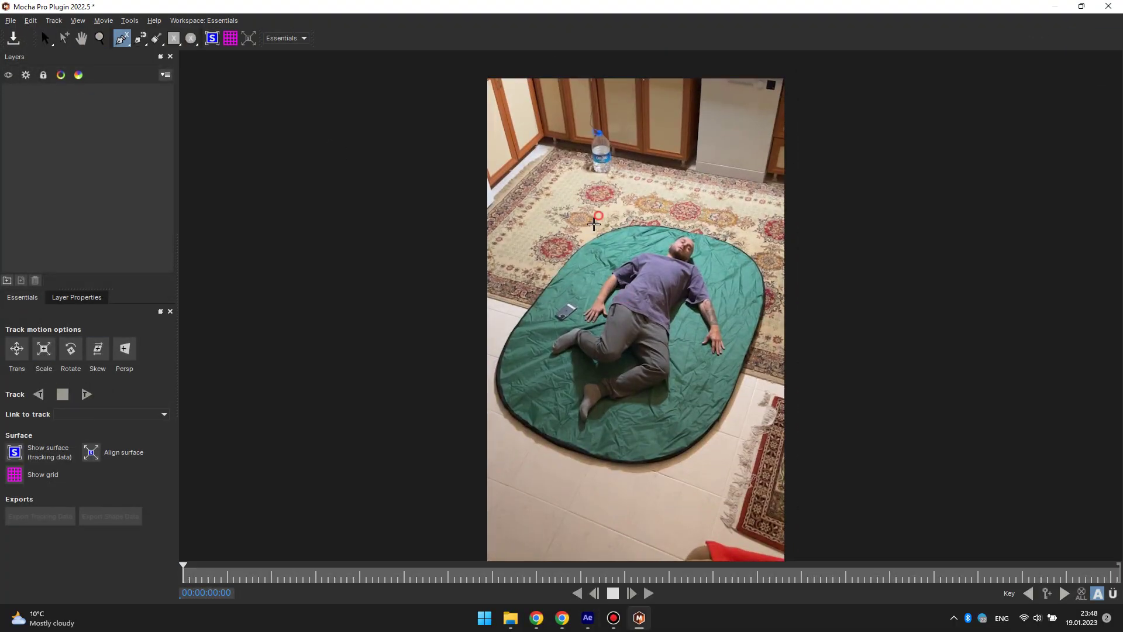
- Track the mat spline forward through the clip, then close Mocha saving the changes
{"action": "key", "text": "ctrl+t"}
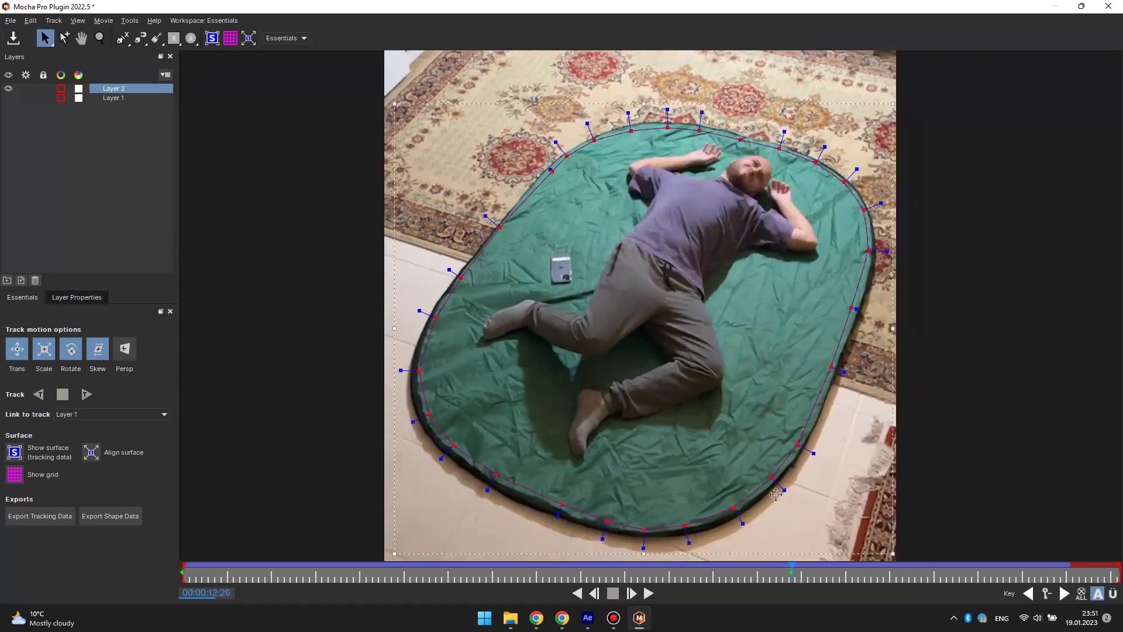
{"action": "key", "text": "alt+F4"}
{"action": "key", "text": "Return"}
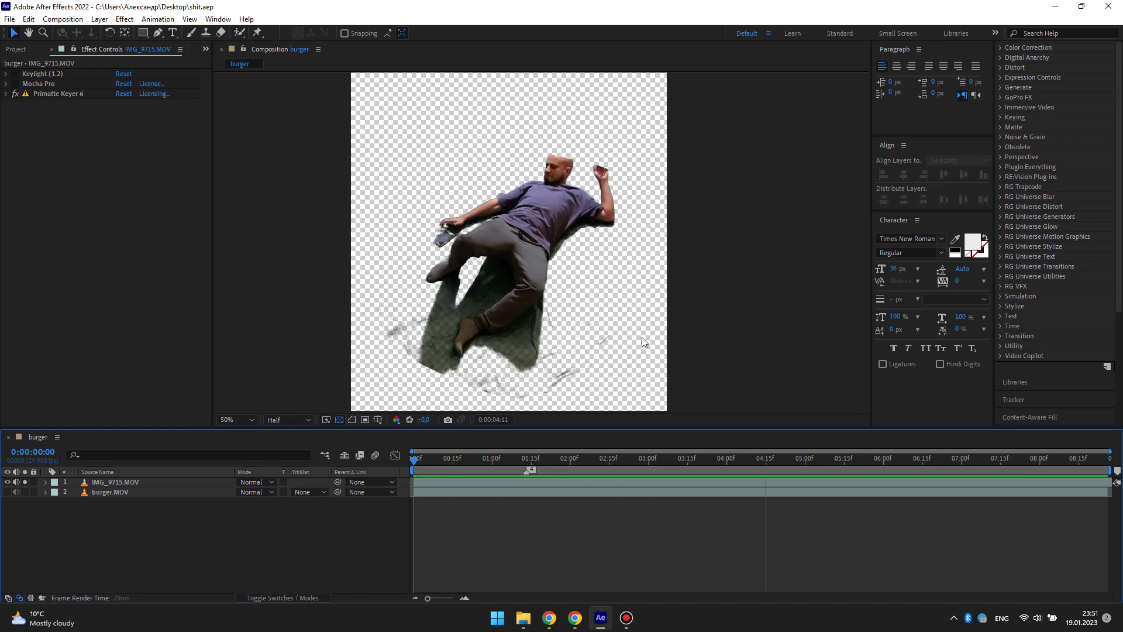
- Solo the man clip and add Key Cleaner with 37% alpha contrast
{"action": "left_click", "coordinate": [497, 481]}
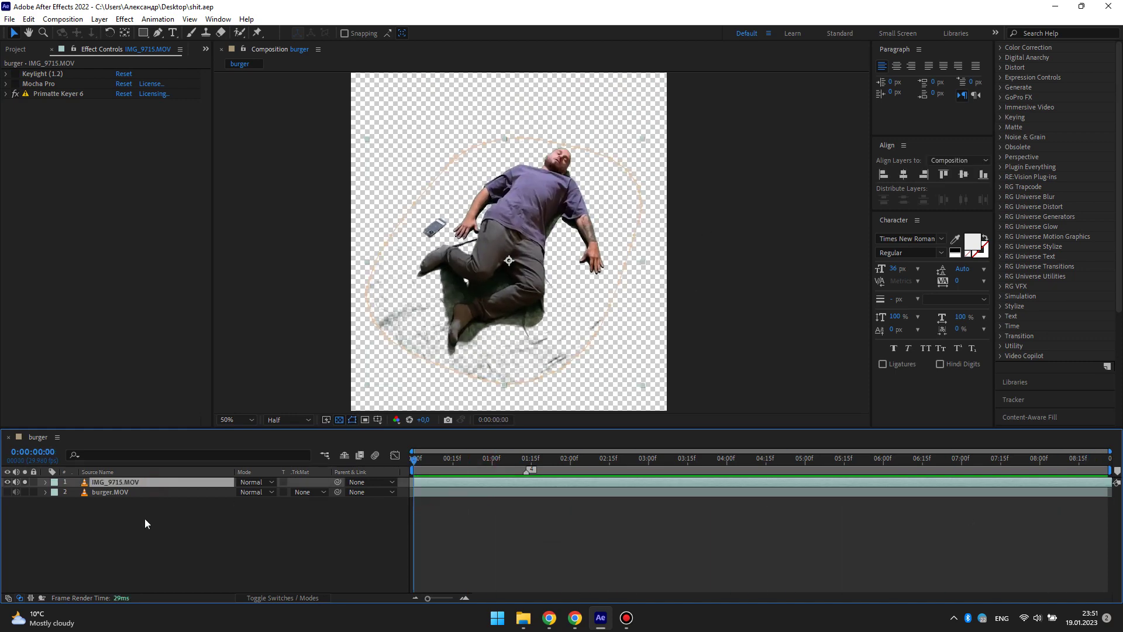
{"action": "left_click", "coordinate": [25, 482]}
{"action": "key", "text": "ctrl+space"}
{"action": "type", "text": "r"}
{"action": "key", "text": "Return"}
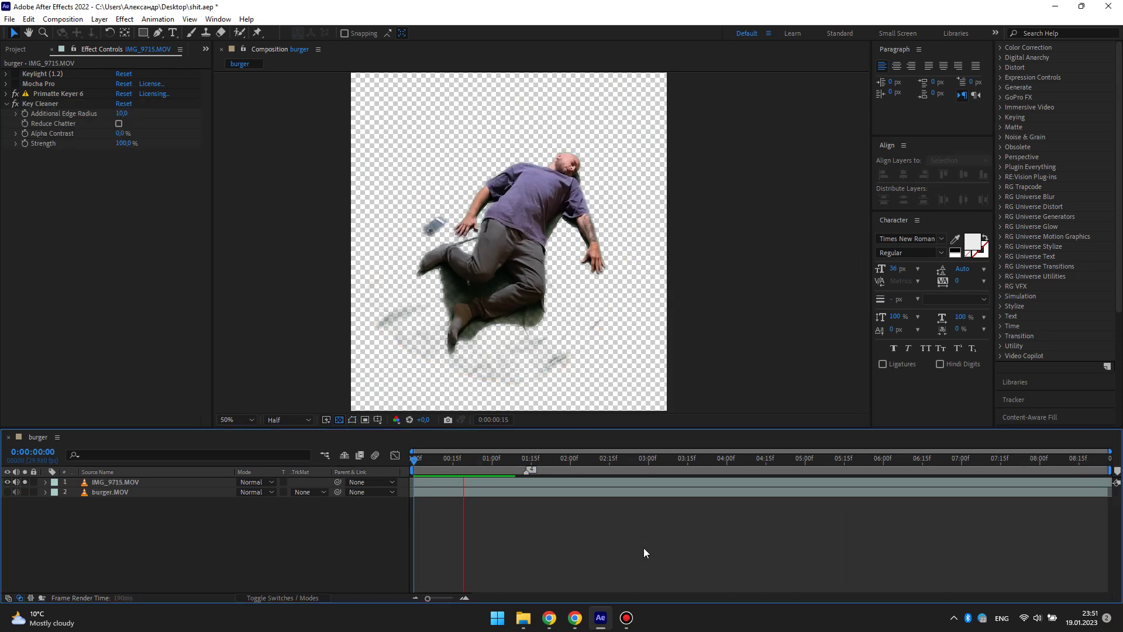
{"action": "left_click", "coordinate": [648, 528]}
{"action": "left_click", "coordinate": [613, 466]}
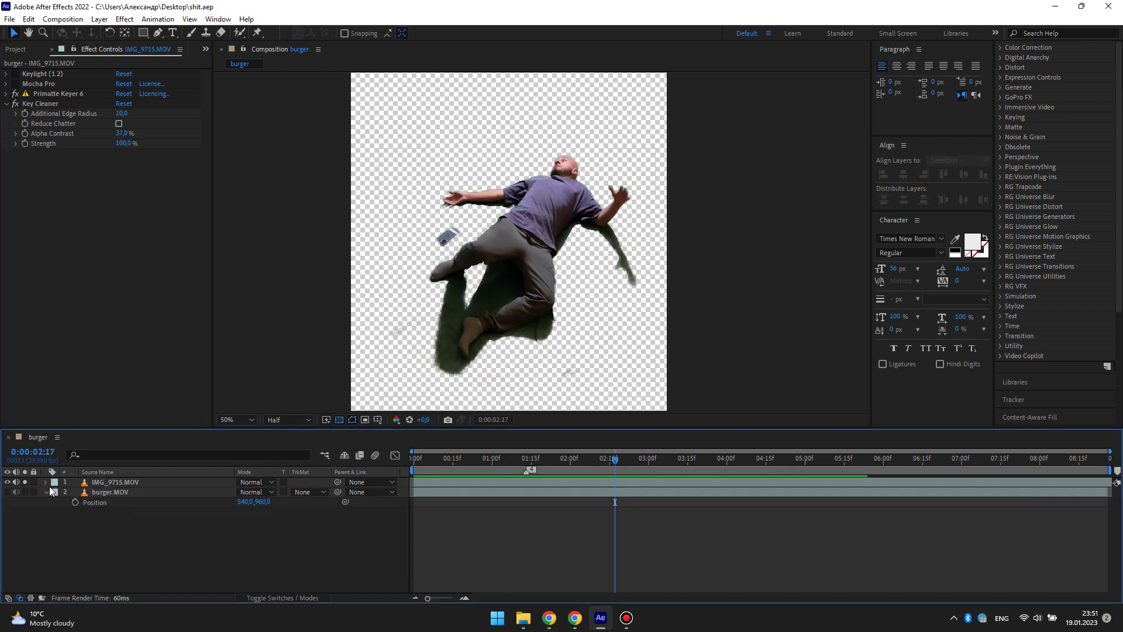
- Add an Advanced Spill Suppressor to the man clip
{"action": "left_click", "coordinate": [115, 482]}
{"action": "key", "text": "ctrl+space"}
{"action": "type", "text": "spill"}
{"action": "key", "text": "Return"}
{"action": "left_click", "coordinate": [7, 153]}
- Soften the man layer's mask feather, collapse the layers, and select the burger layer
{"action": "left_click", "coordinate": [502, 513]}
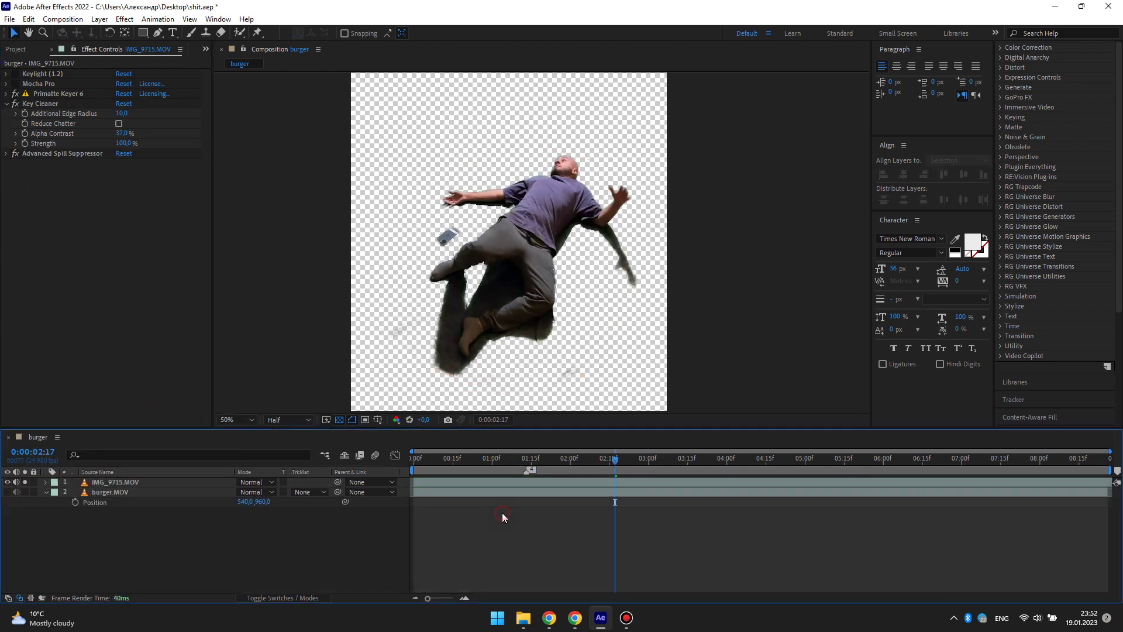
{"action": "left_click", "coordinate": [544, 482]}
{"action": "key", "text": "f"}
{"action": "mouse_move", "coordinate": [614, 462]}
{"action": "left_mouse_down"}
{"action": "mouse_move", "coordinate": [413, 462]}
{"action": "mouse_move", "coordinate": [710, 521]}
{"action": "left_mouse_up"}
{"action": "left_click", "coordinate": [46, 482]}
{"action": "left_click", "coordinate": [7, 492]}
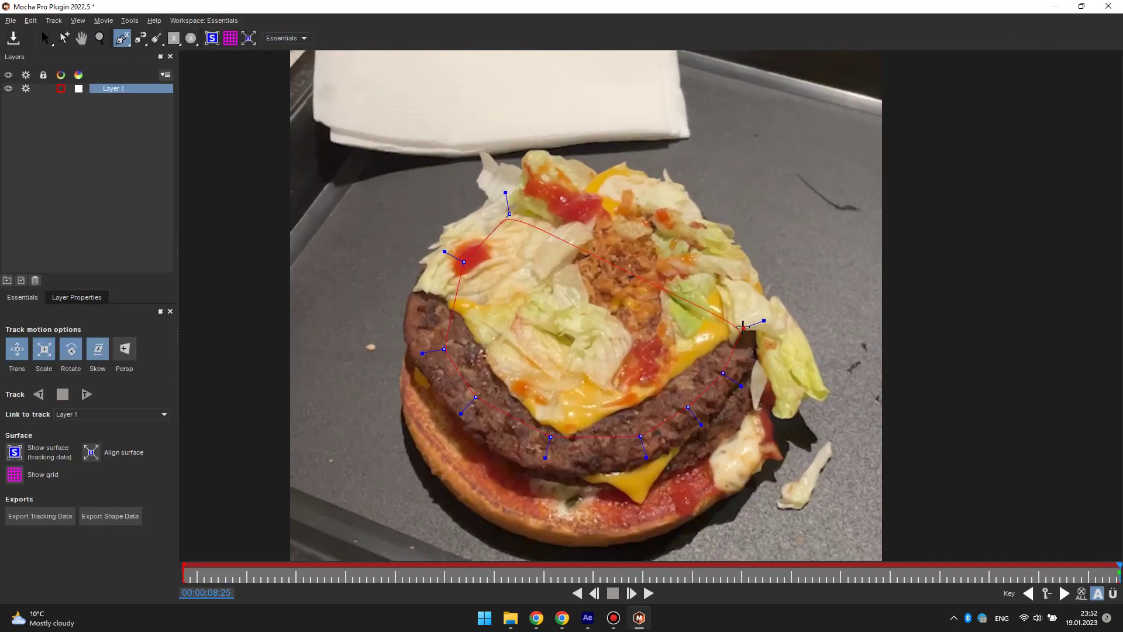
- Track the burger backward in Mocha, draw an X-Spline around the hand, and close Mocha
{"action": "key", "text": "shift+z"}
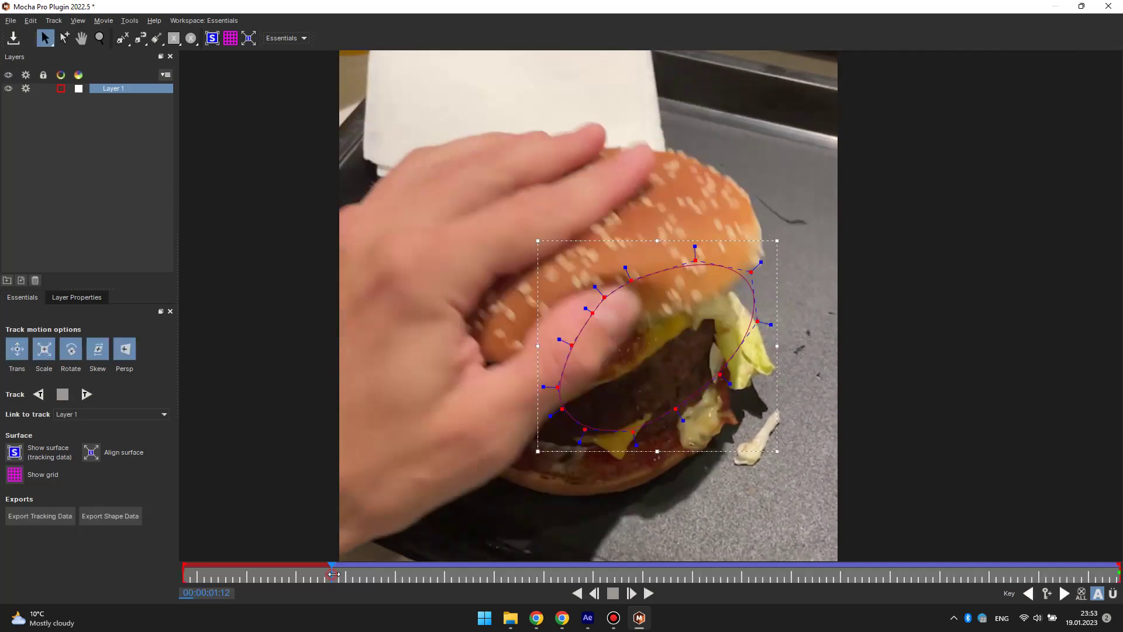
{"action": "left_click_drag", "start_coordinate": [333, 573], "coordinate": [344, 573]}
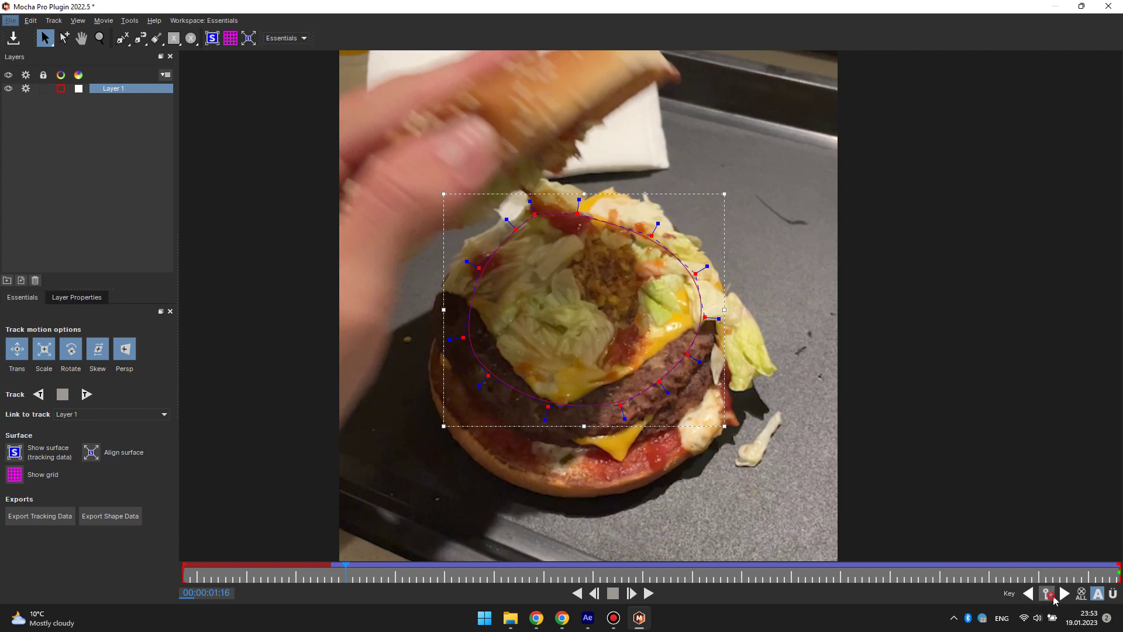
{"action": "left_click", "coordinate": [340, 574]}
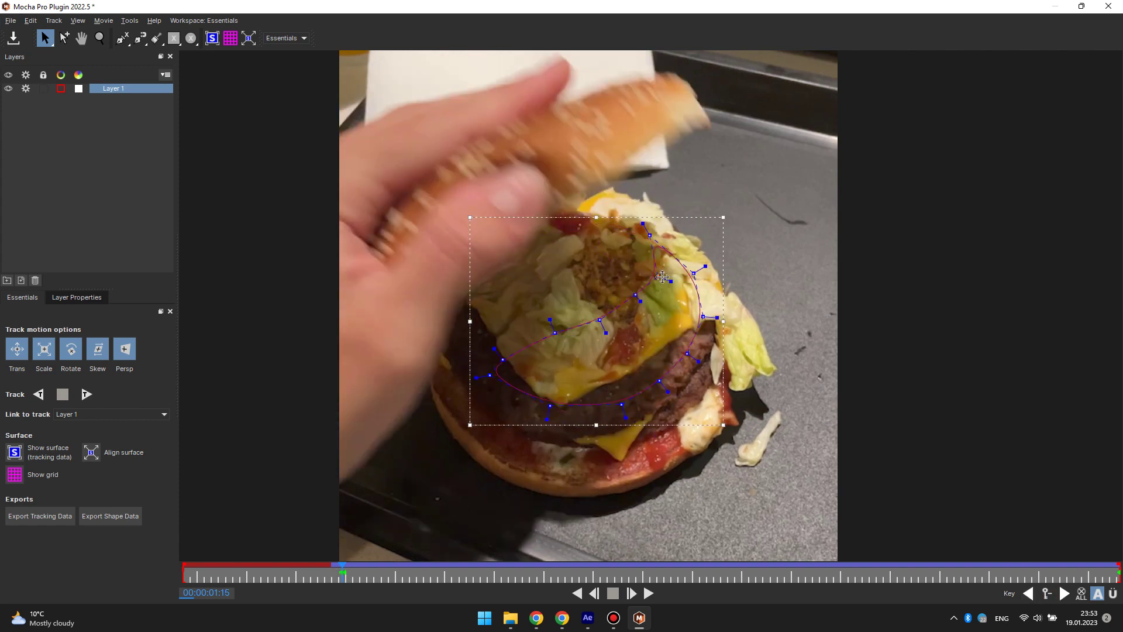
{"action": "left_click", "coordinate": [125, 60]}
{"action": "left_click_drag", "start_coordinate": [568, 430], "coordinate": [588, 446]}
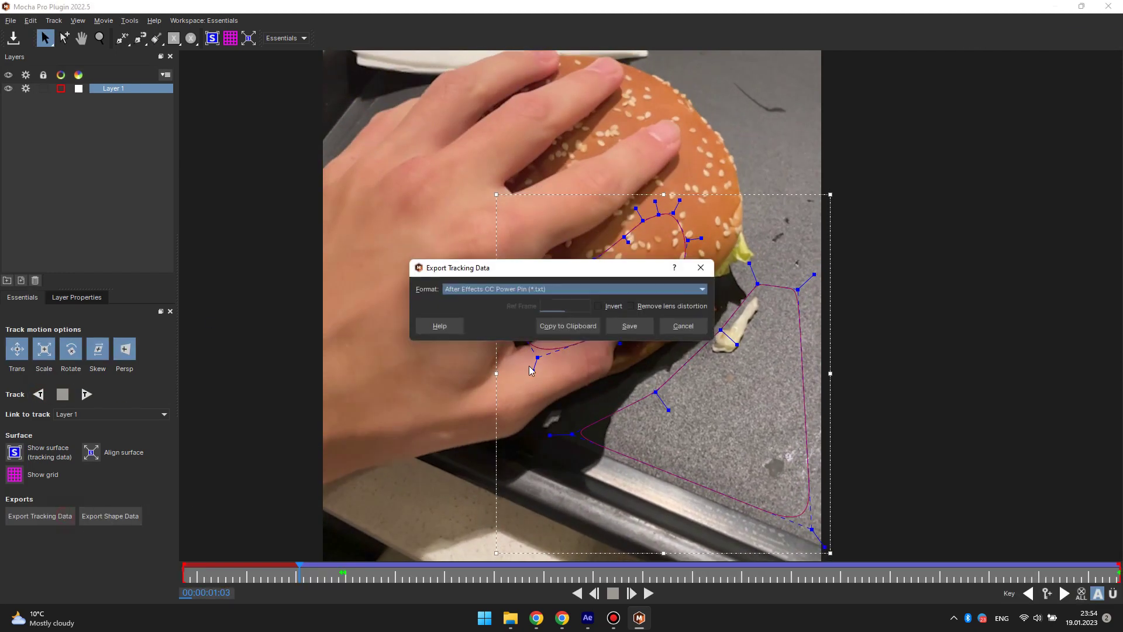
{"action": "left_click", "coordinate": [571, 322]}
- Create a null and export the Mocha burger track to it, checking several frames
{"action": "key", "text": "ctrl+alt+shift+y"}
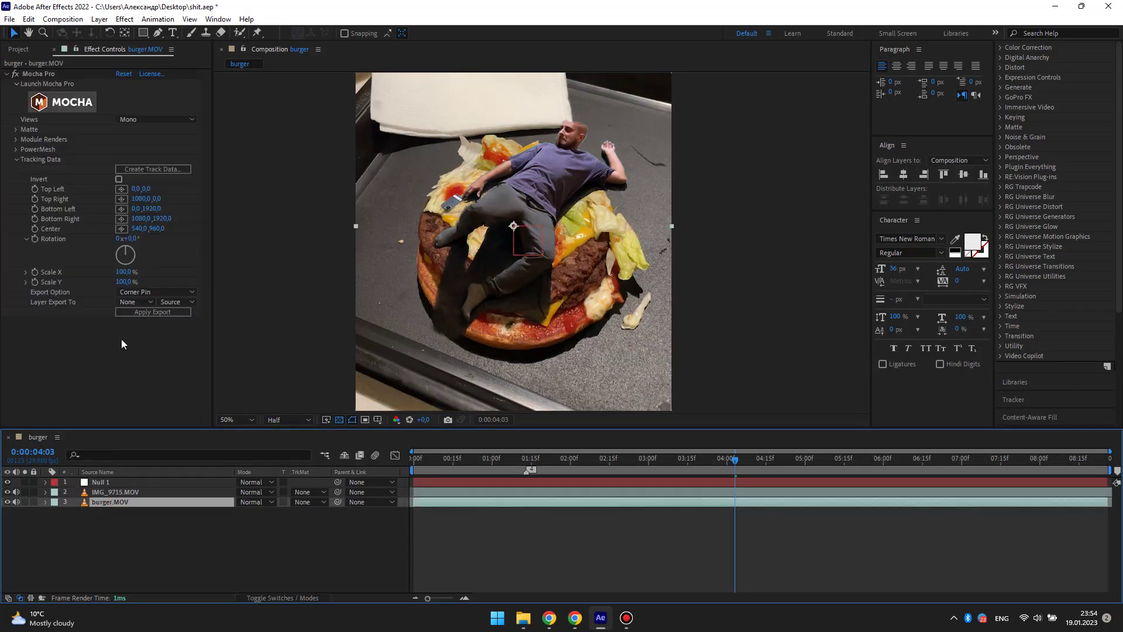
{"action": "left_click", "coordinate": [148, 345]}
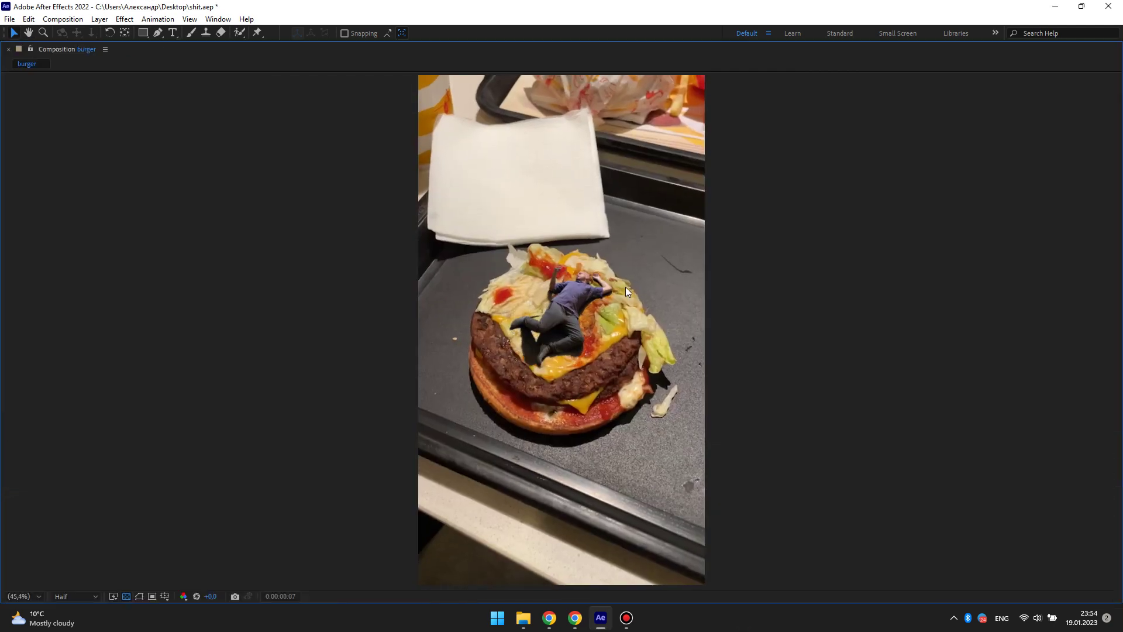
{"action": "mouse_move", "coordinate": [475, 460]}
{"action": "left_mouse_down"}
{"action": "mouse_move", "coordinate": [532, 510]}
{"action": "mouse_move", "coordinate": [672, 509]}
{"action": "left_mouse_up"}
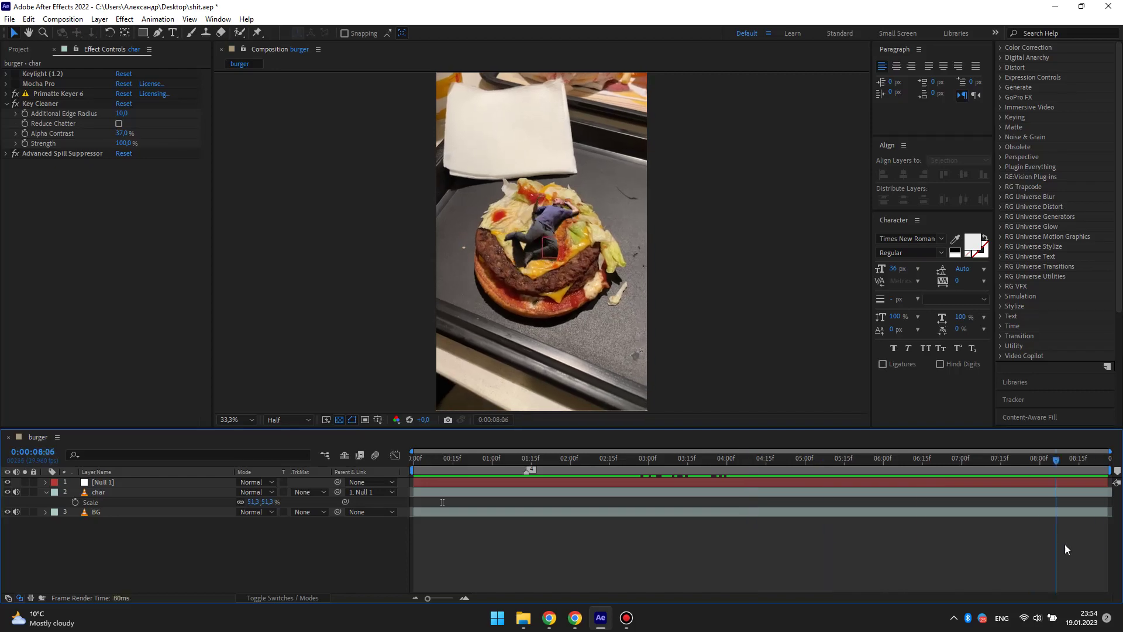
{"action": "scroll", "coordinate": [624, 263], "scroll_direction": "up", "scroll_amount": 1}
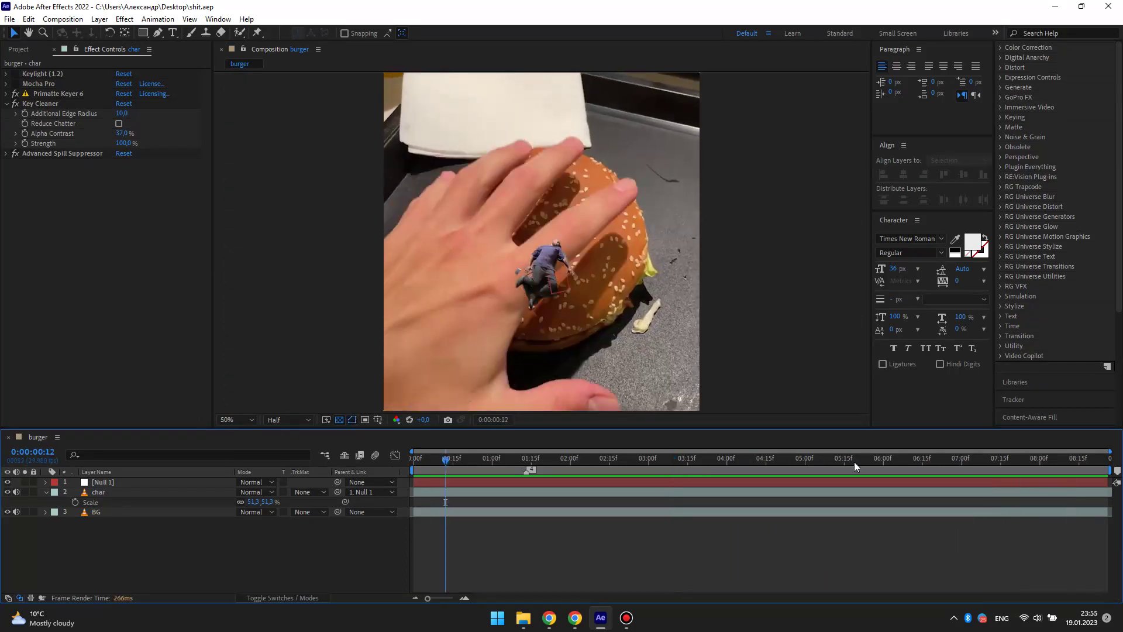
{"action": "mouse_move", "coordinate": [854, 462]}
{"action": "left_mouse_down"}
{"action": "mouse_move", "coordinate": [980, 499]}
{"action": "mouse_move", "coordinate": [948, 522]}
{"action": "left_mouse_up"}
- Preview the tracked composite full-screen, then go to the frame where the hand covers him
{"action": "key", "text": "grave"}
{"action": "key", "text": "space"}
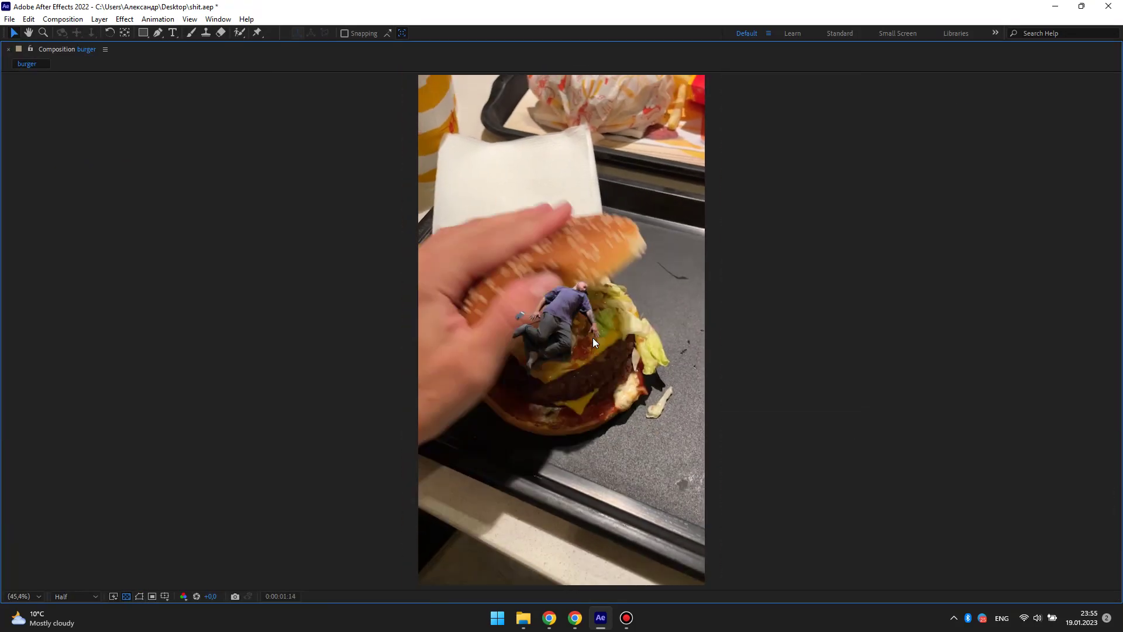
{"action": "key", "text": "grave"}
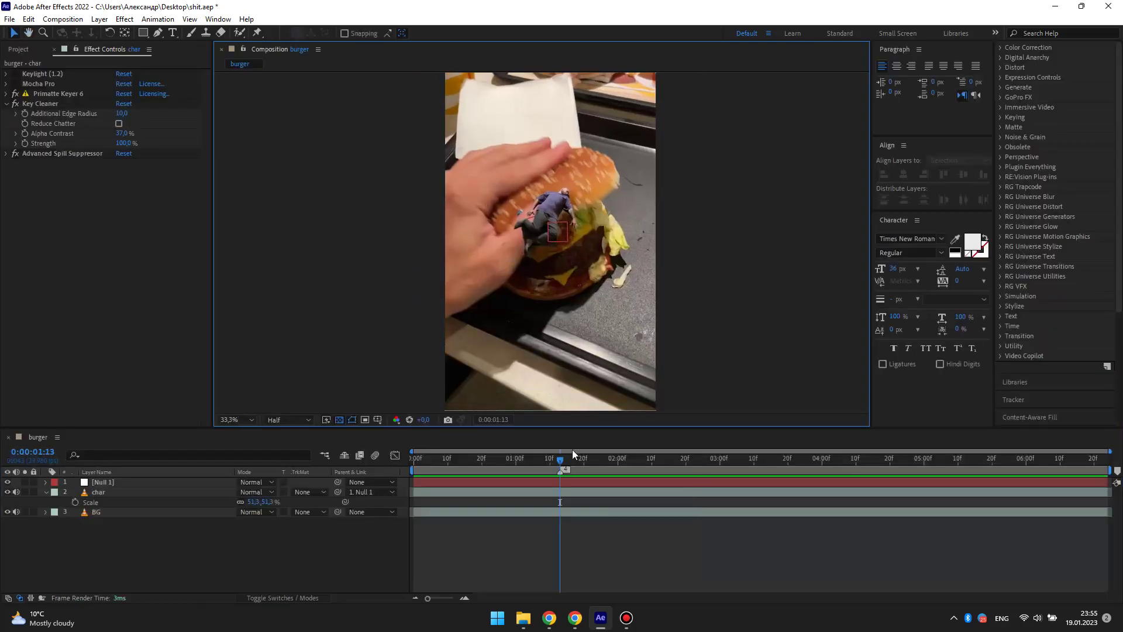
{"action": "left_click", "coordinate": [560, 467]}
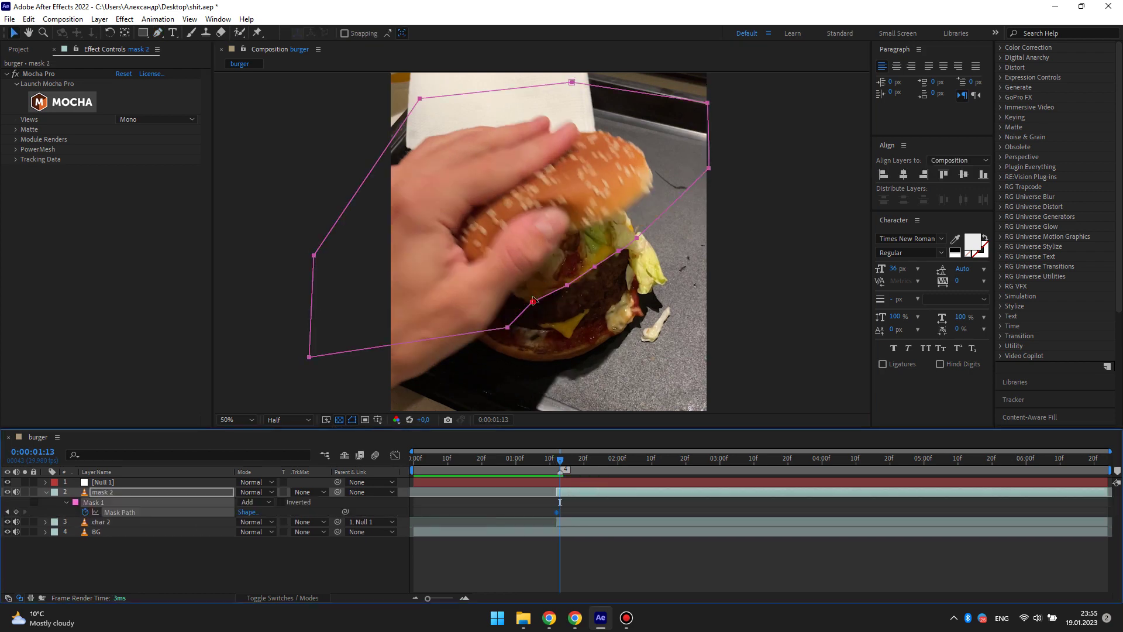
- Keyframe the mask path frame by frame to follow the hand, then preview it
{"action": "key", "text": "Page_Down"}
{"action": "key", "text": "Page_Down"}
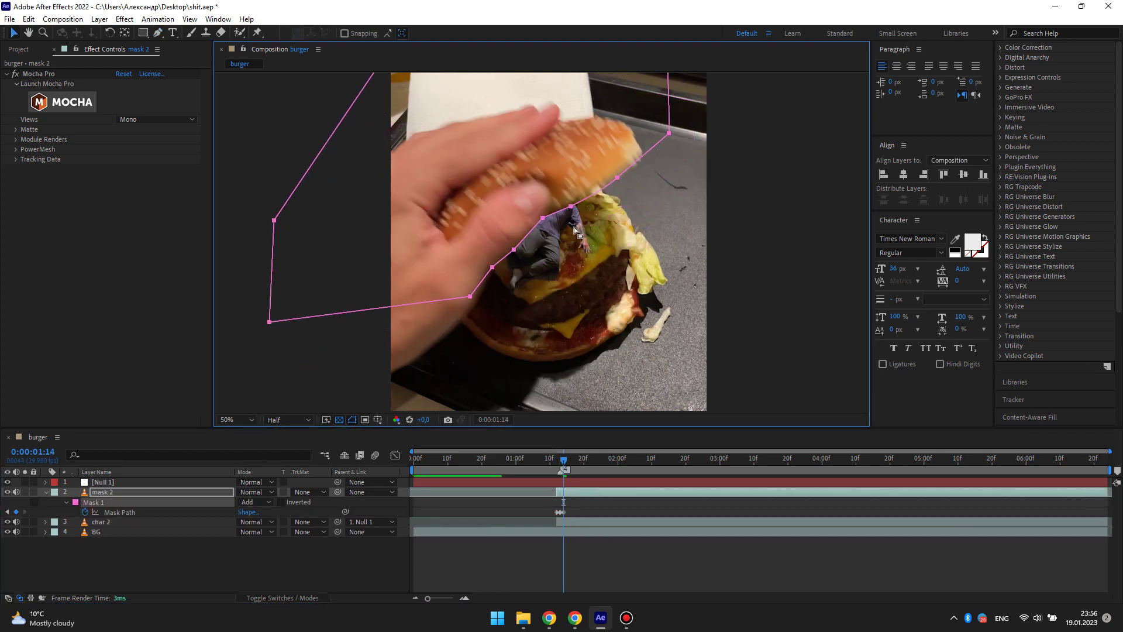
{"action": "left_click_drag", "start_coordinate": [568, 235], "coordinate": [521, 189]}
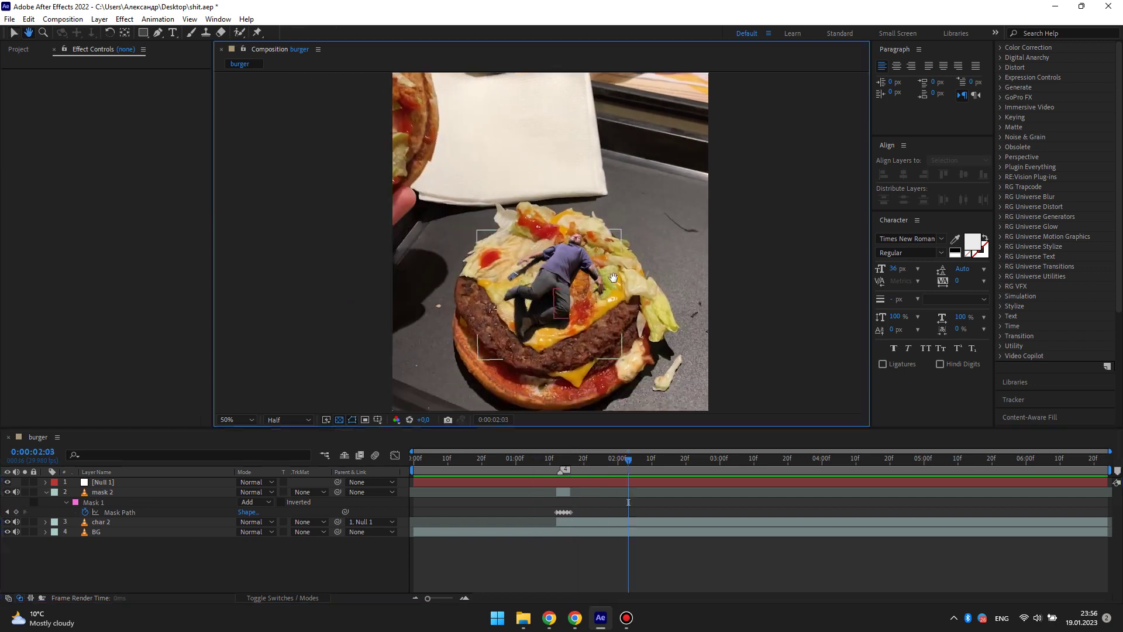
{"action": "mouse_move", "coordinate": [590, 490]}
{"action": "left_mouse_down"}
{"action": "mouse_move", "coordinate": [572, 480]}
{"action": "mouse_move", "coordinate": [673, 492]}
{"action": "left_mouse_up"}
{"action": "key", "text": "space"}
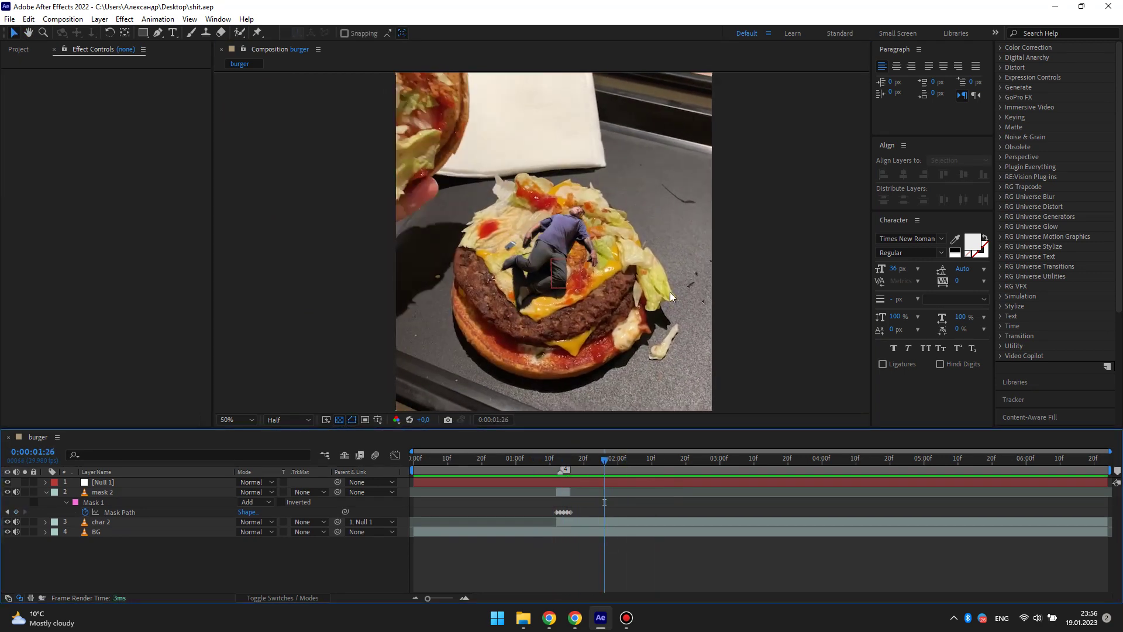
{"action": "key", "text": "grave"}
{"action": "key", "text": "grave"}
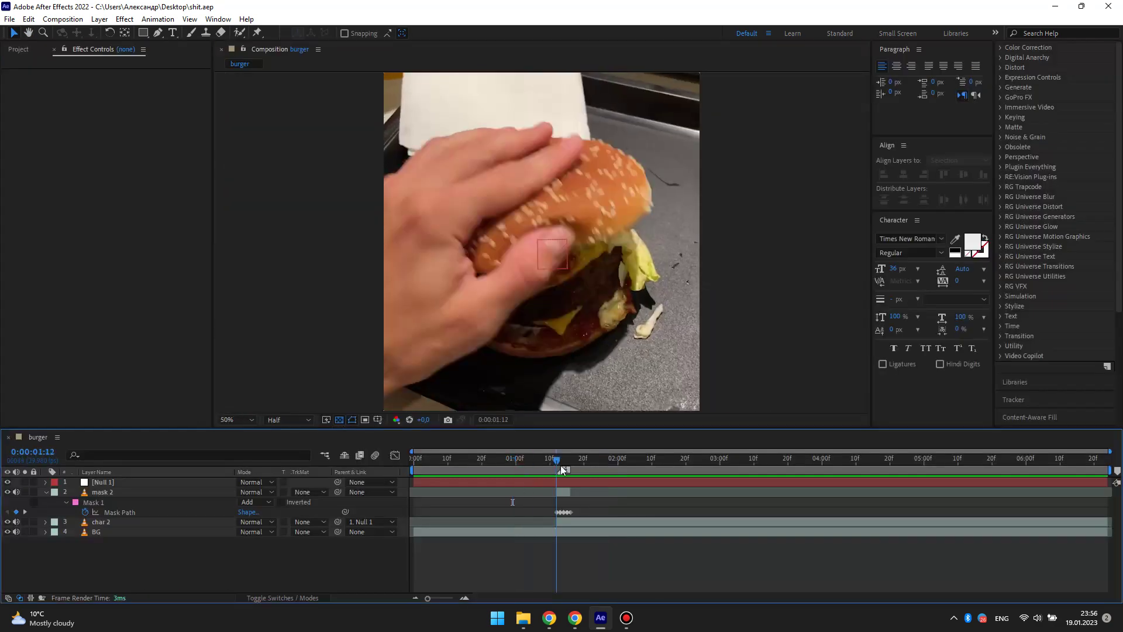
- Start Scale and Rotation keyframes on the char 2 layer
{"action": "key", "text": "space"}
{"action": "left_click", "coordinate": [599, 522]}
{"action": "left_click", "coordinate": [75, 541]}
{"action": "left_click", "coordinate": [75, 551]}
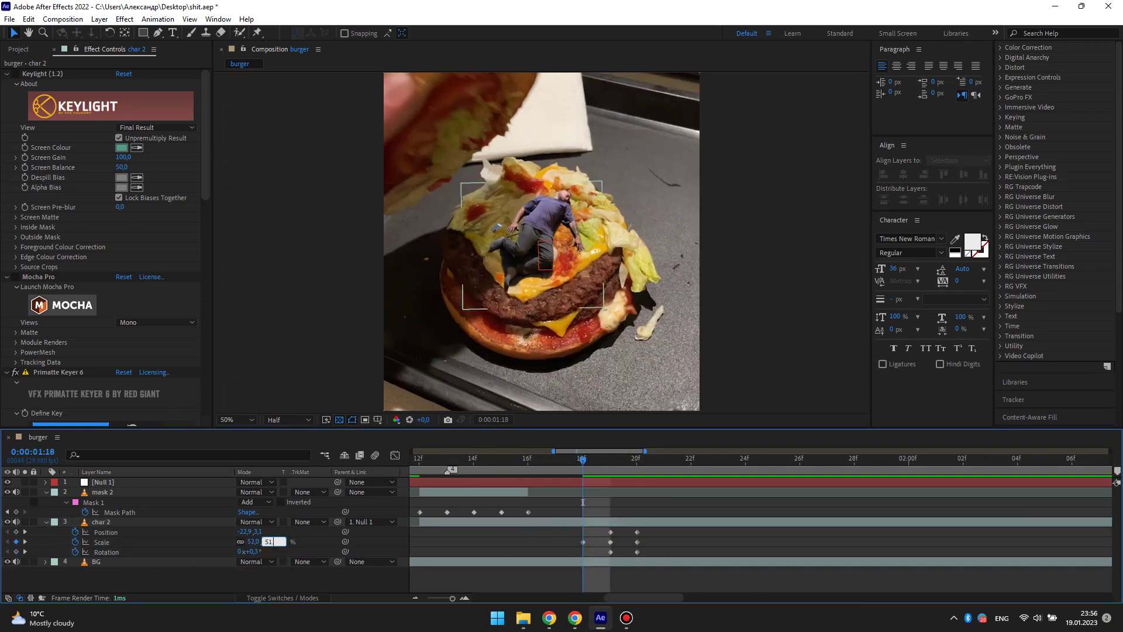
- Key char 2's scale at 51.6, then 50% at frame 1:15
{"action": "left_click_drag", "start_coordinate": [277, 544], "coordinate": [274, 544]}
{"action": "scroll", "coordinate": [647, 473], "scroll_direction": "down", "scroll_amount": 3}
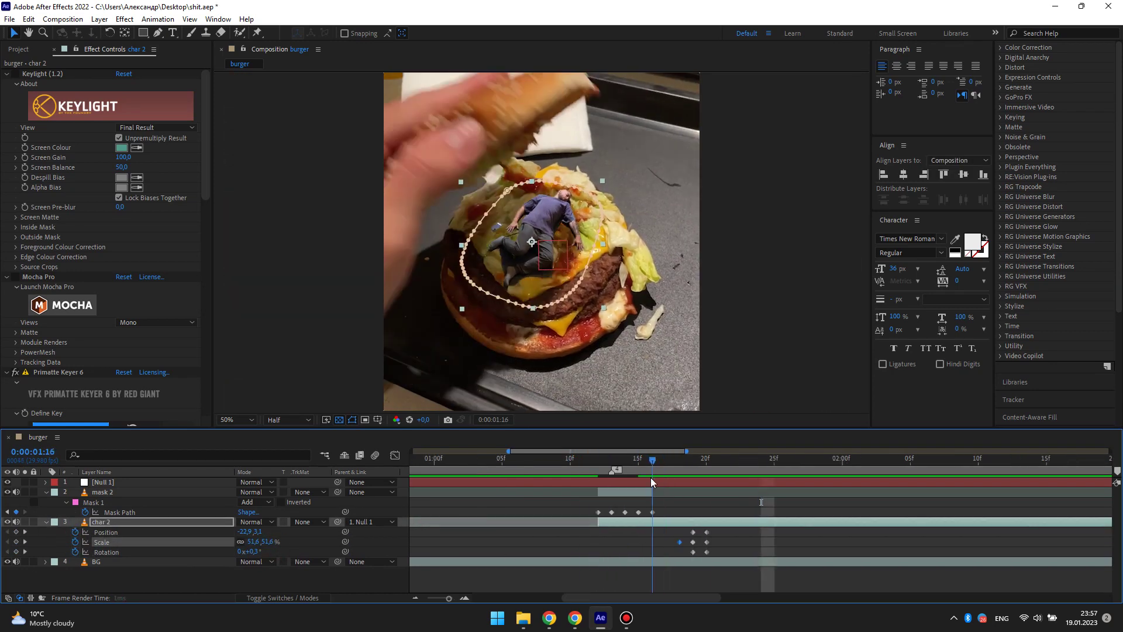
{"action": "key", "text": "Page_Up"}
{"action": "key", "text": "Page_Up"}
{"action": "key", "text": "Page_Up"}
{"action": "left_click", "coordinate": [253, 541]}
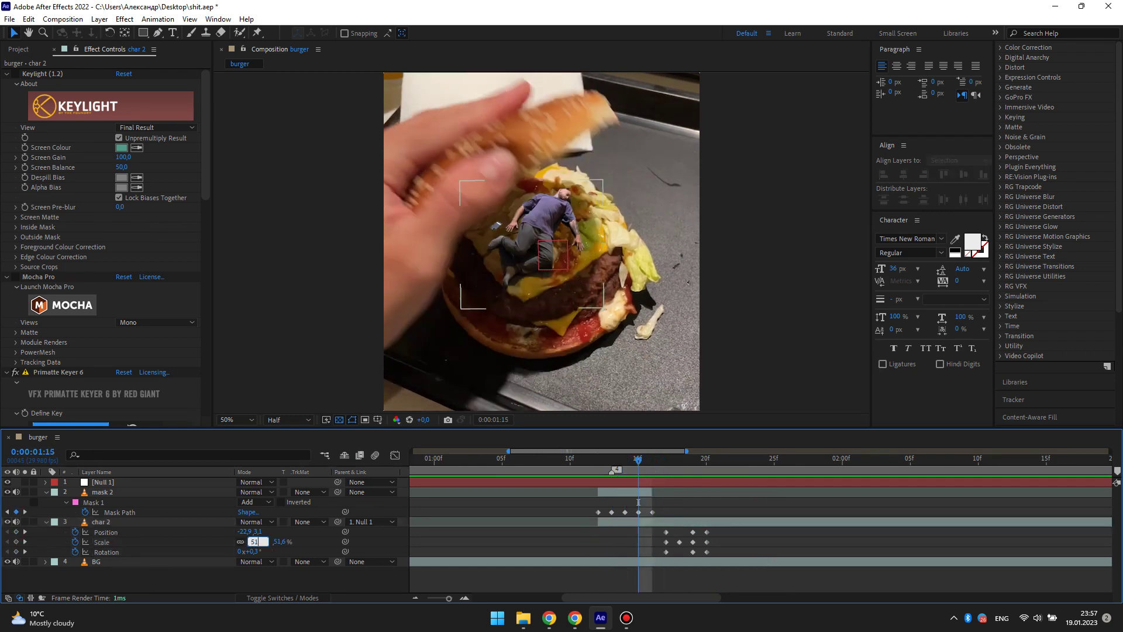
{"action": "left_click", "coordinate": [640, 494]}
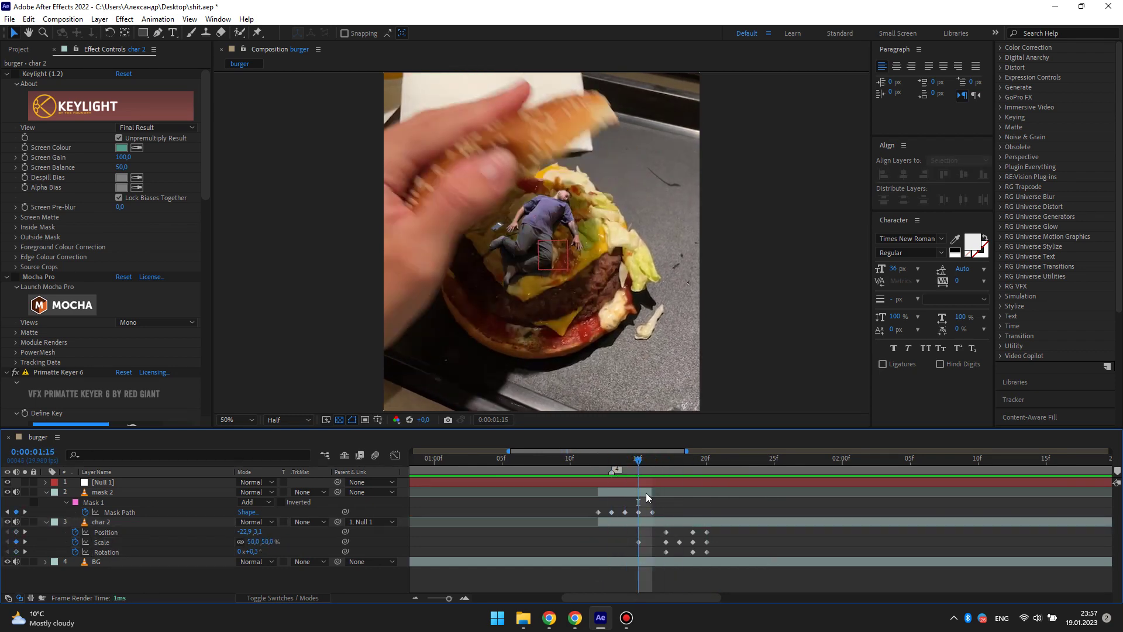
{"action": "key", "text": "Page_Up"}
{"action": "key", "text": "Page_Up"}
{"action": "key", "text": "Page_Up"}
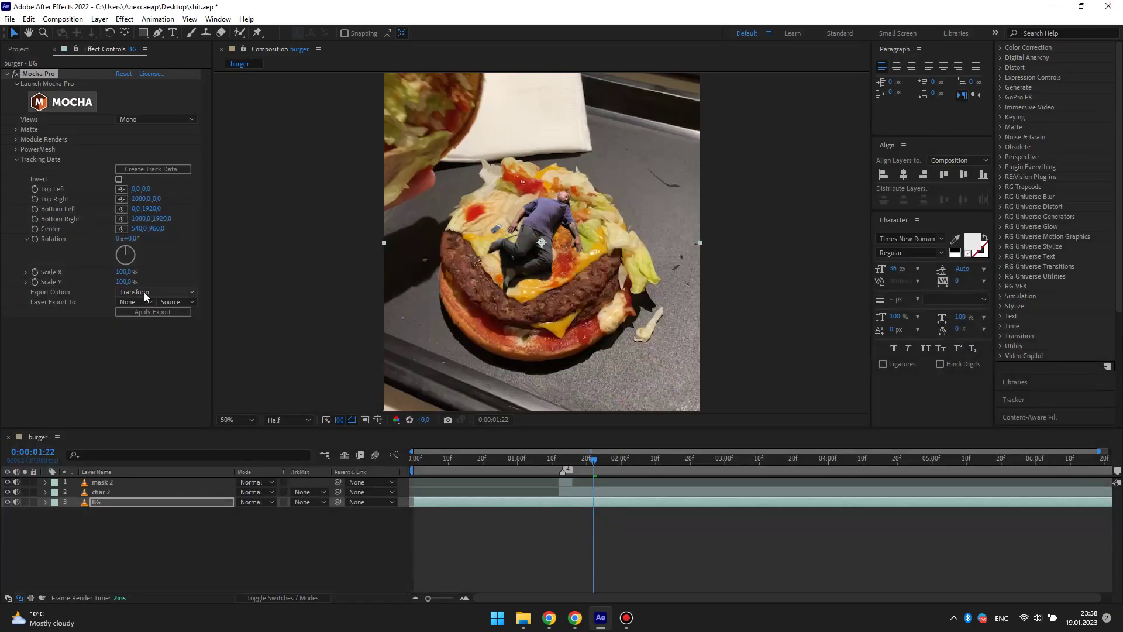
- Parent char 2 to Null 2 and preview the composite full-screen
{"action": "left_click", "coordinate": [288, 501]}
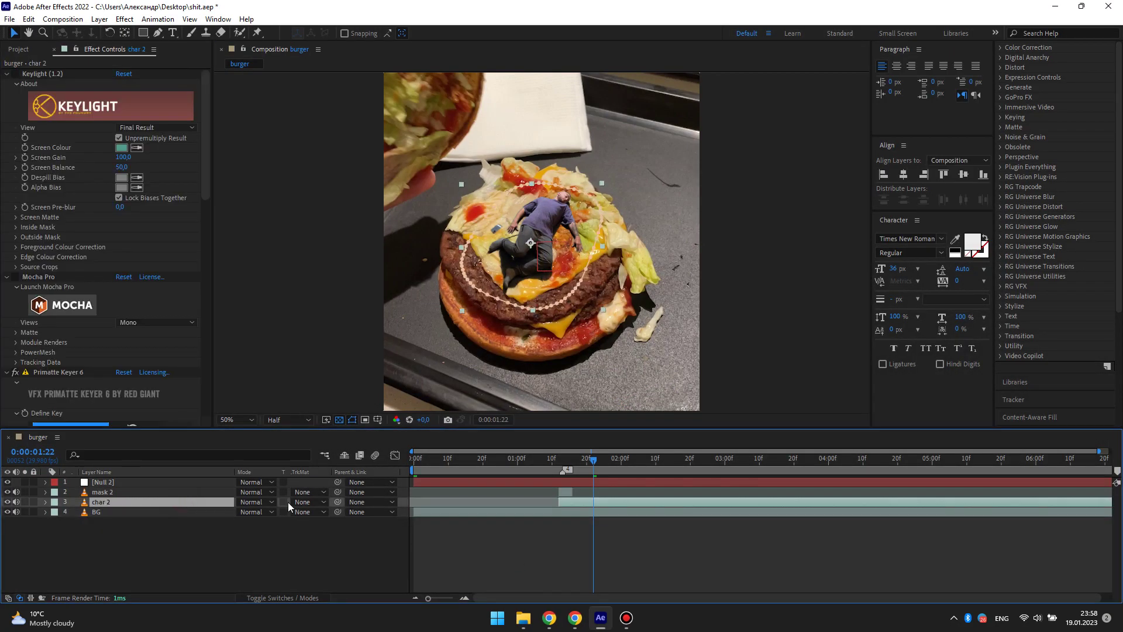
{"action": "left_click_drag", "start_coordinate": [593, 464], "coordinate": [537, 464]}
{"action": "key", "text": "space"}
{"action": "key", "text": "grave"}
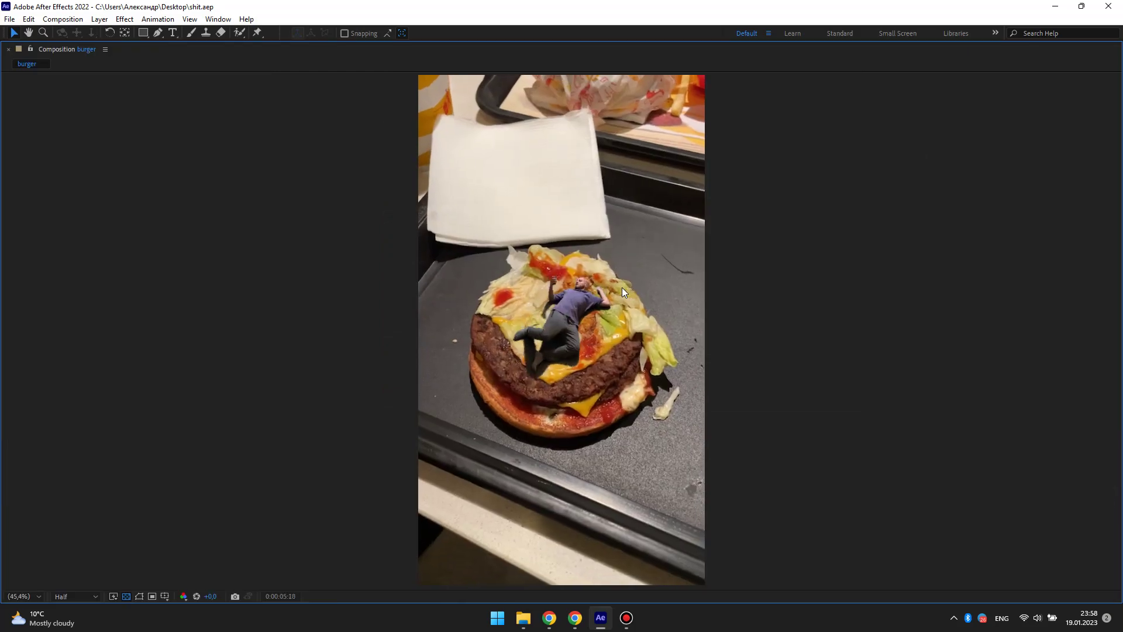
{"action": "key", "text": "space"}
{"action": "key", "text": "grave"}
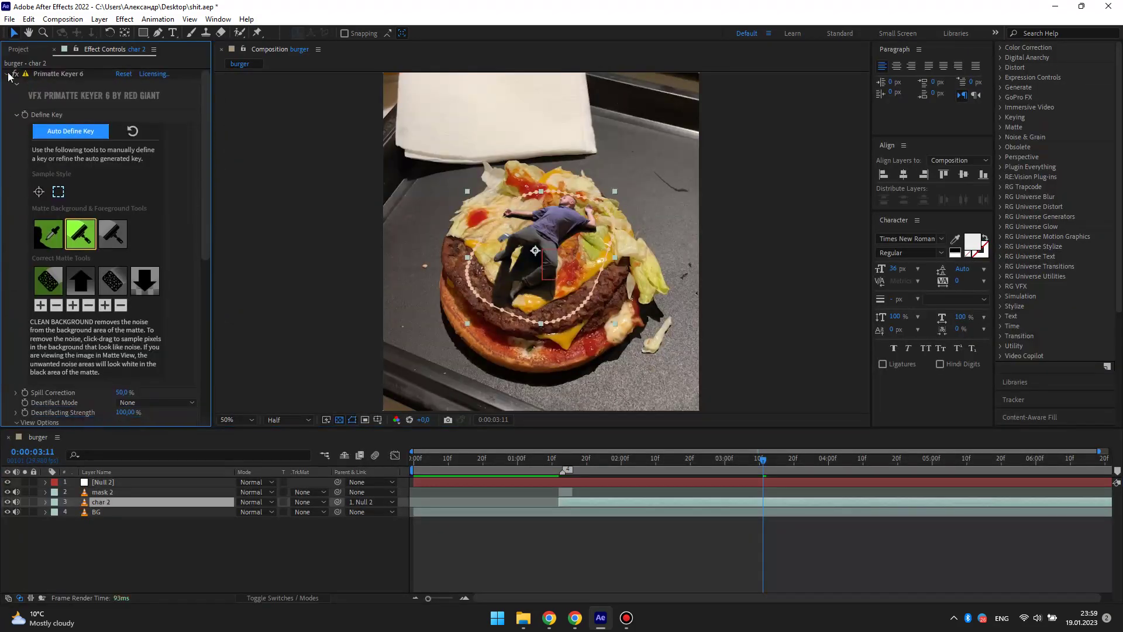
- Remove the Curves effect from char 2 and apply Lumetri Color through effect search
{"action": "left_click", "coordinate": [778, 472]}
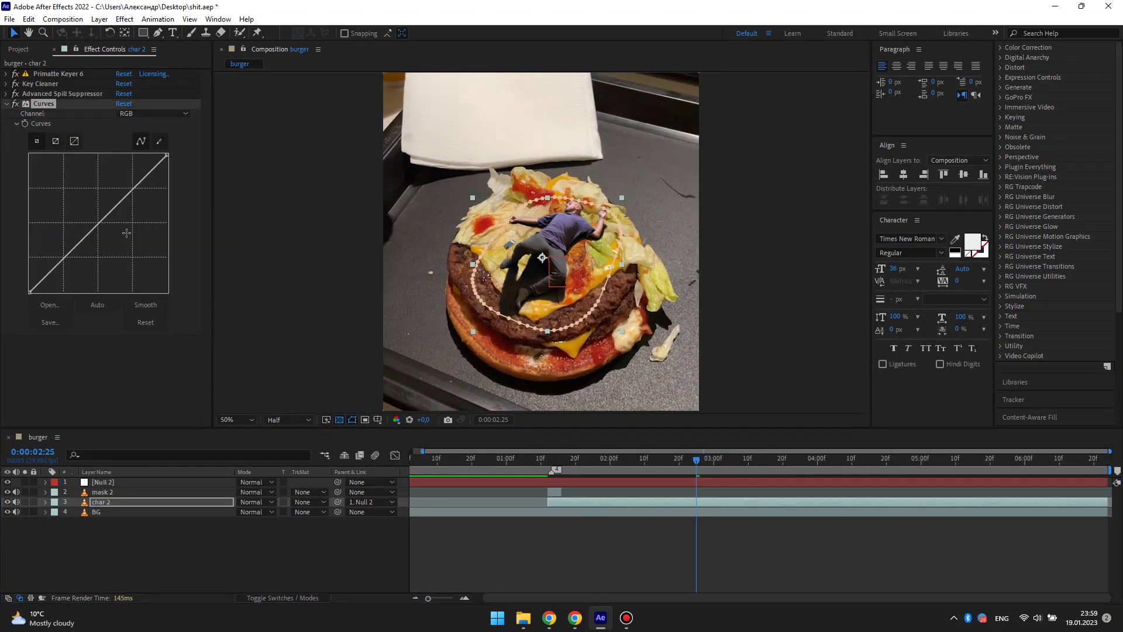
{"action": "key", "text": "Delete"}
{"action": "key", "text": "ctrl+space"}
{"action": "type", "text": "lu"}
{"action": "key", "text": "Return"}
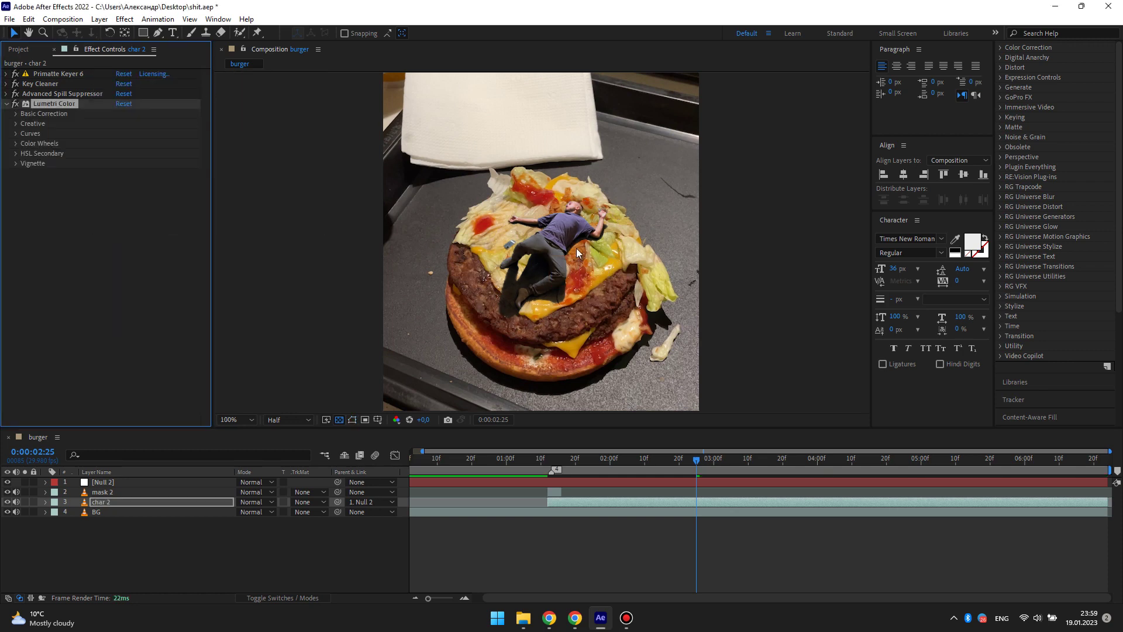
- Set Lumetri Temperature 20, Tint -10, Highlights 35, Sharpen 24 and Vibrance 37
{"action": "key", "text": "period"}
{"action": "left_click", "coordinate": [121, 163]}
{"action": "type", "text": "20,0"}
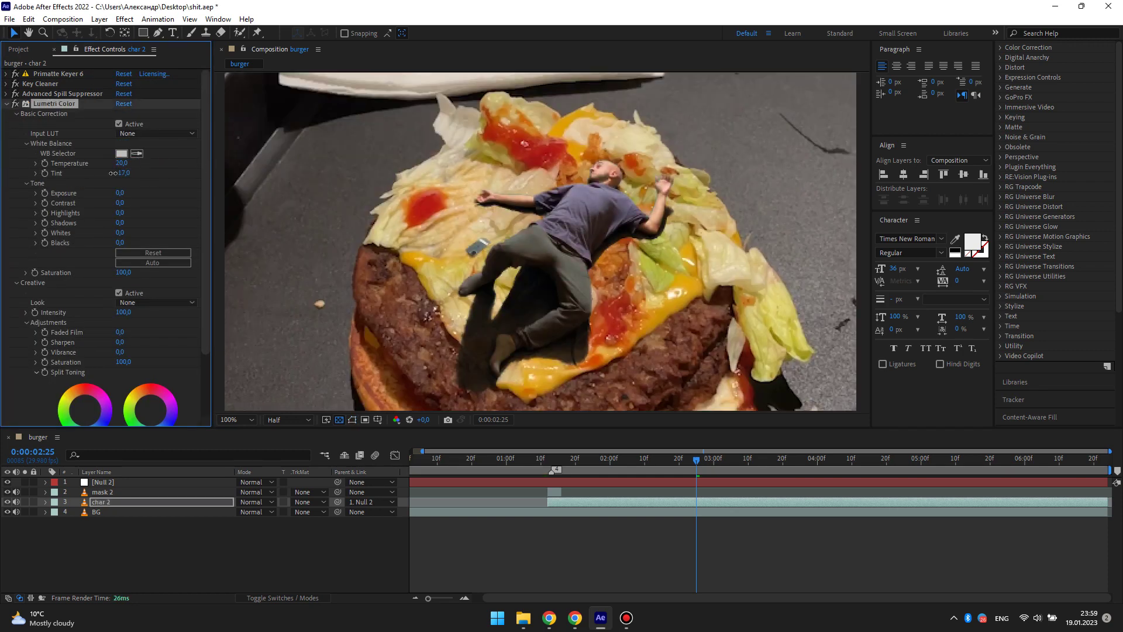
{"action": "key", "text": "comma"}
{"action": "left_click", "coordinate": [120, 173]}
{"action": "key", "text": "u"}
{"action": "key", "text": "u"}
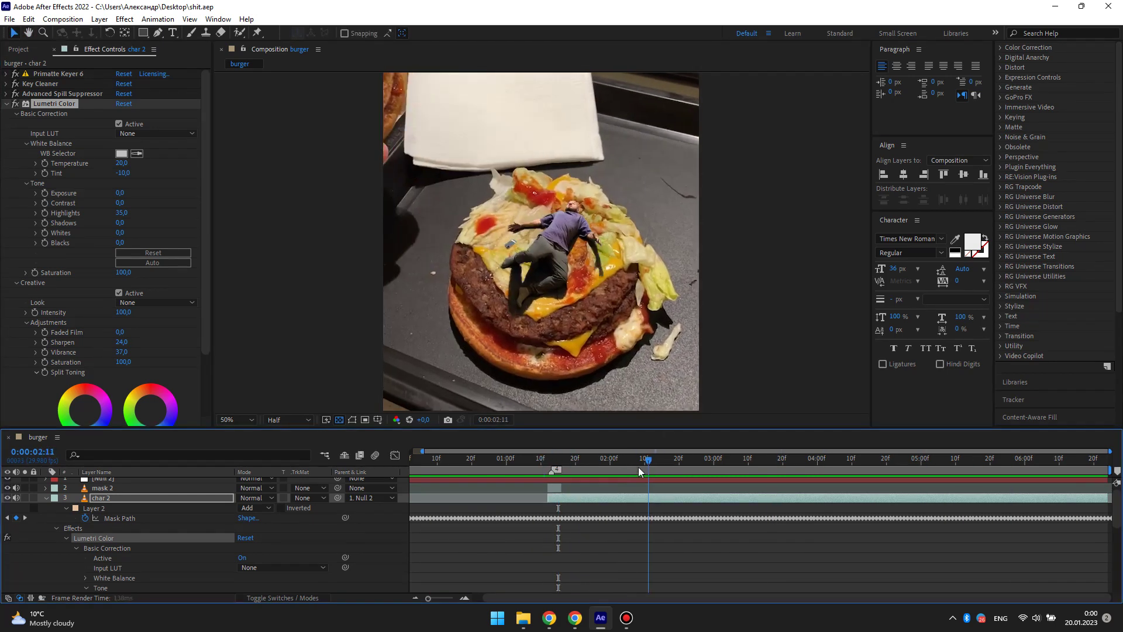
- Trim char 2's start later and preview the trimmed layer
{"action": "key", "text": "space"}
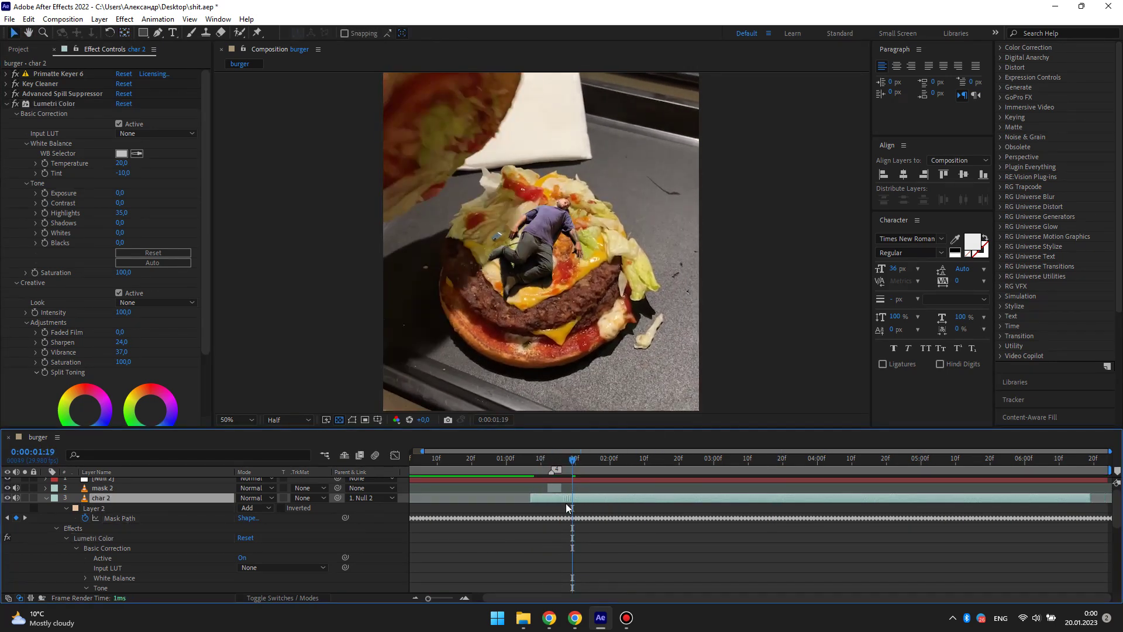
{"action": "left_click_drag", "start_coordinate": [485, 497], "coordinate": [548, 498]}
{"action": "key", "text": "space"}
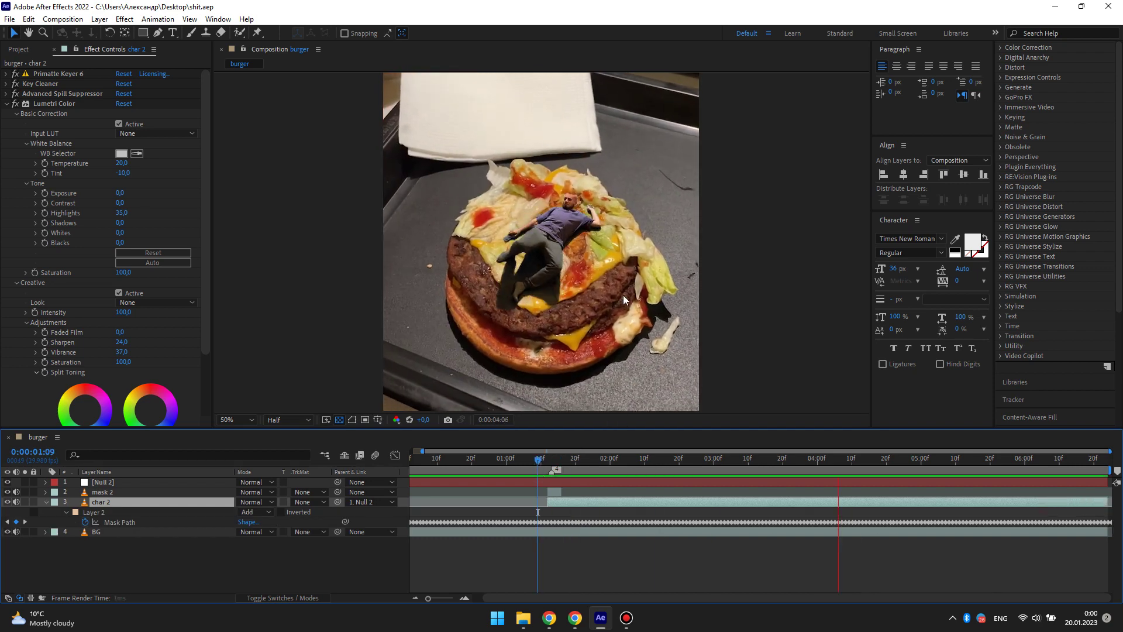
{"action": "left_click", "coordinate": [1077, 460]}
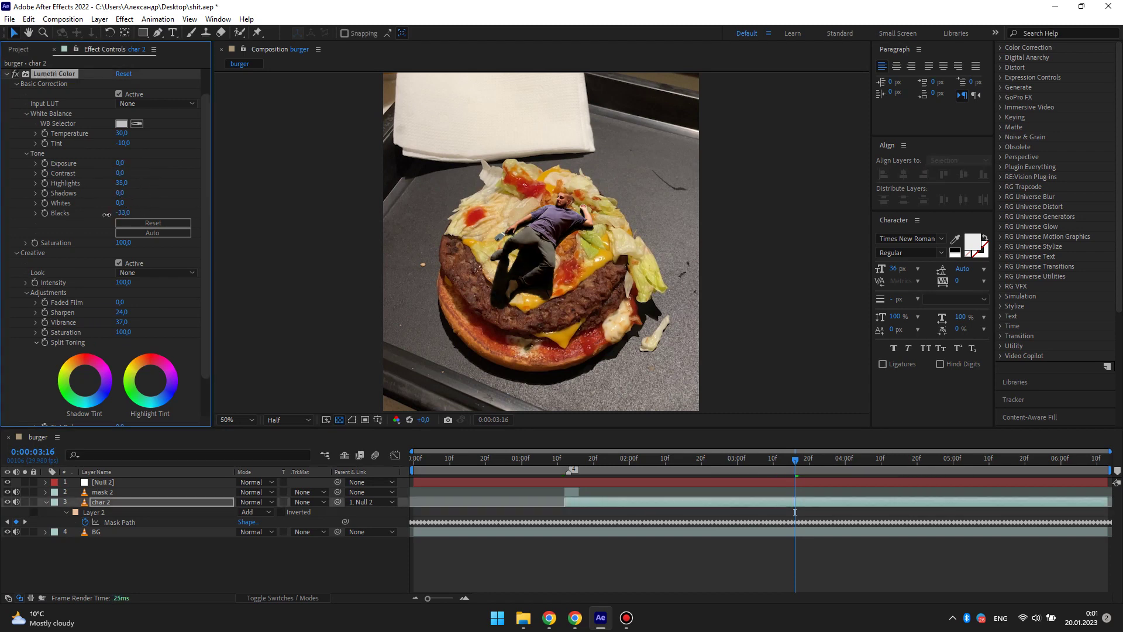
- Expand Lumetri's Curves, Color Wheels and Vignette sections on char 2 at frame 1:15
{"action": "scroll", "coordinate": [87, 335], "scroll_direction": "down", "scroll_amount": 2}
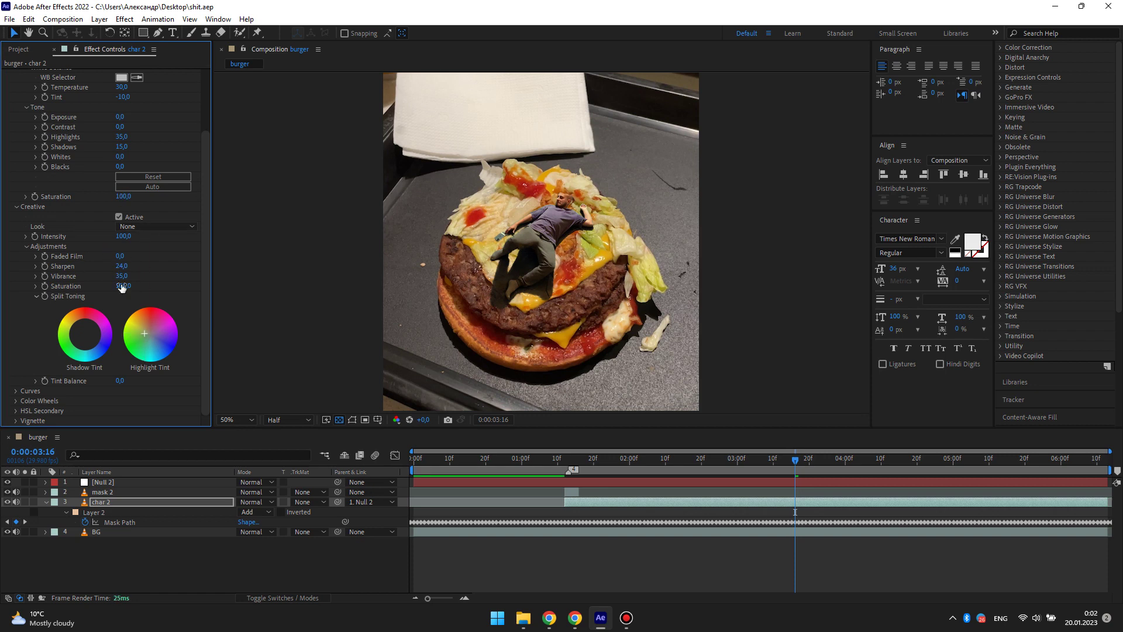
{"action": "left_click", "coordinate": [27, 390]}
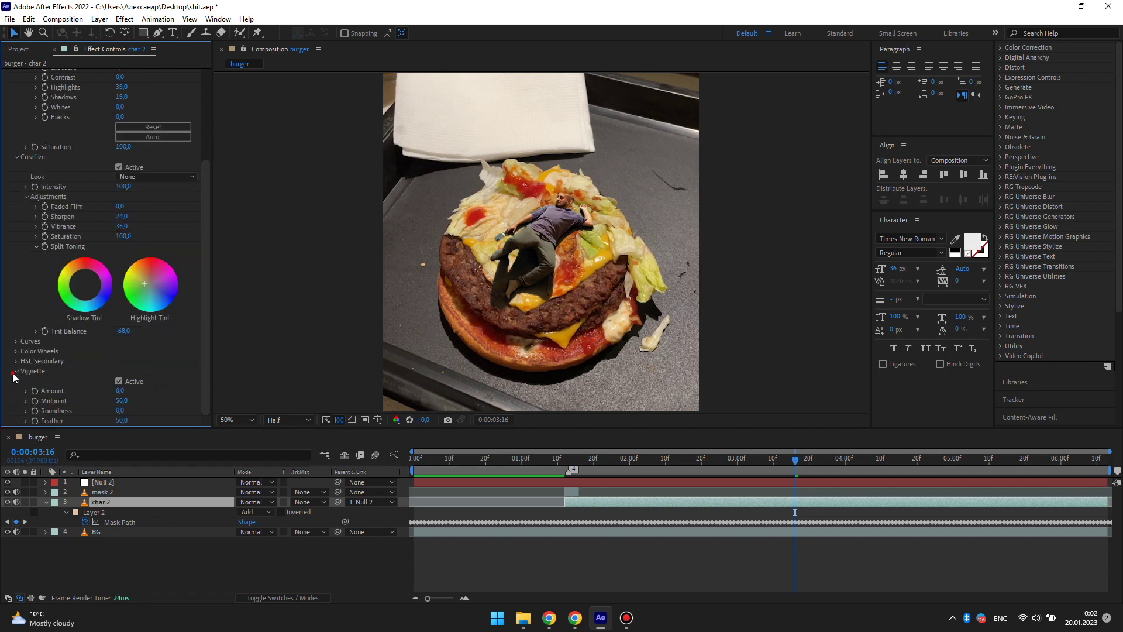
{"action": "scroll", "coordinate": [26, 404], "scroll_direction": "down", "scroll_amount": 2}
{"action": "left_click", "coordinate": [24, 409]}
{"action": "scroll", "coordinate": [22, 419], "scroll_direction": "down", "scroll_amount": 2}
{"action": "left_click", "coordinate": [16, 381]}
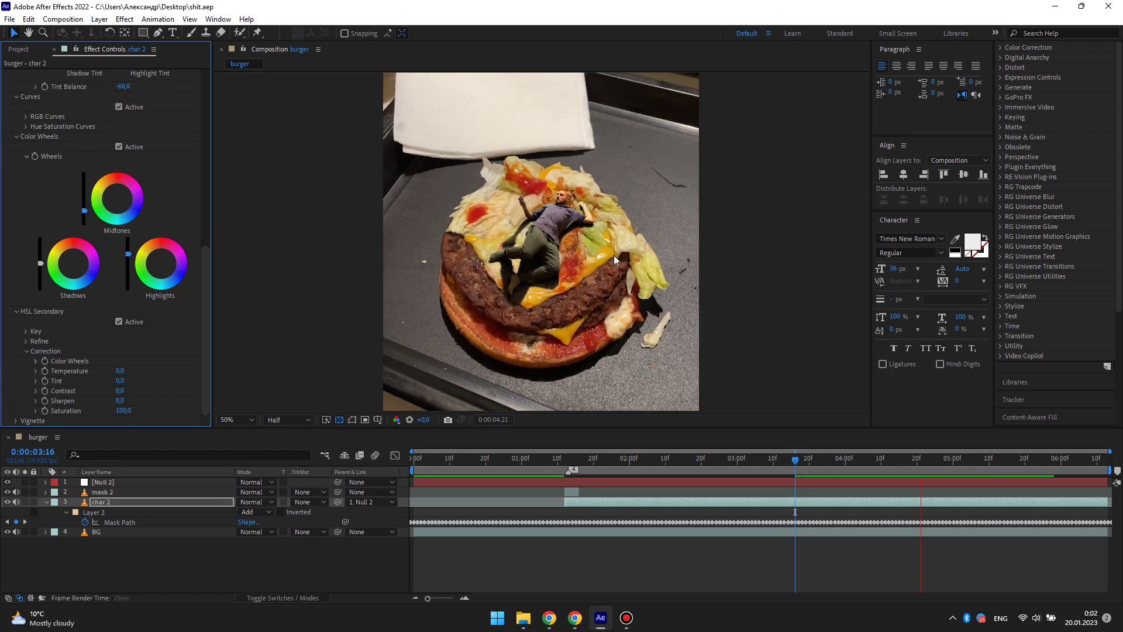
{"action": "scroll", "coordinate": [155, 228], "scroll_direction": "up", "scroll_amount": 4}
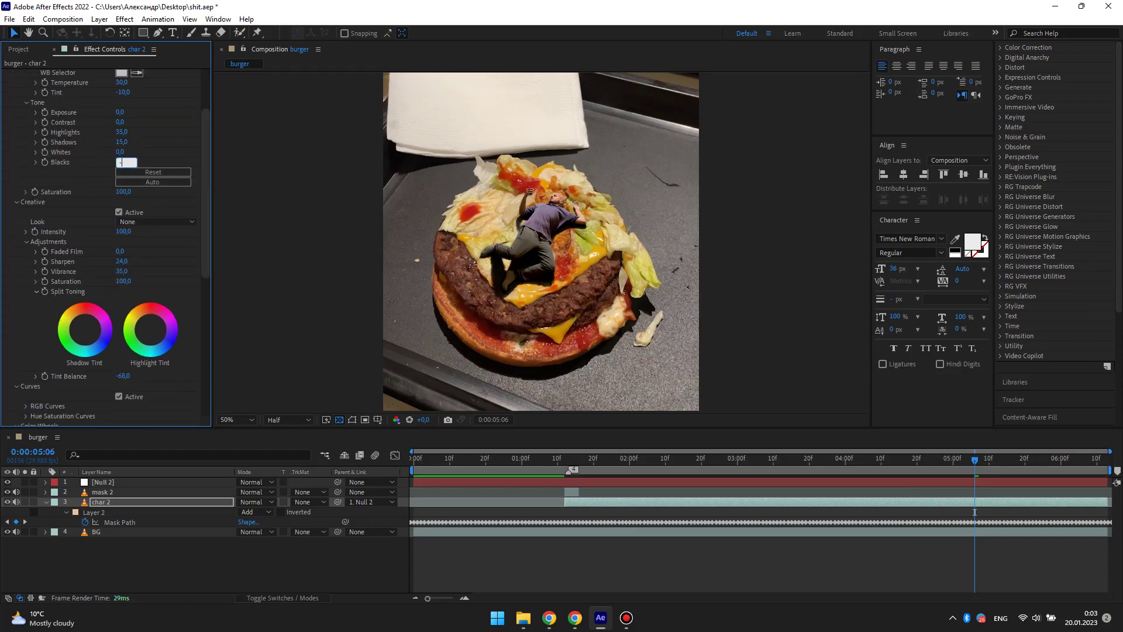
{"action": "left_click_drag", "start_coordinate": [974, 458], "coordinate": [575, 458]}
- Apply Color Balance (HLS) to char 2 and lower its Lightness to darken it
{"action": "scroll", "coordinate": [603, 226], "scroll_direction": "up", "scroll_amount": 2}
{"action": "key", "text": "ctrl+space"}
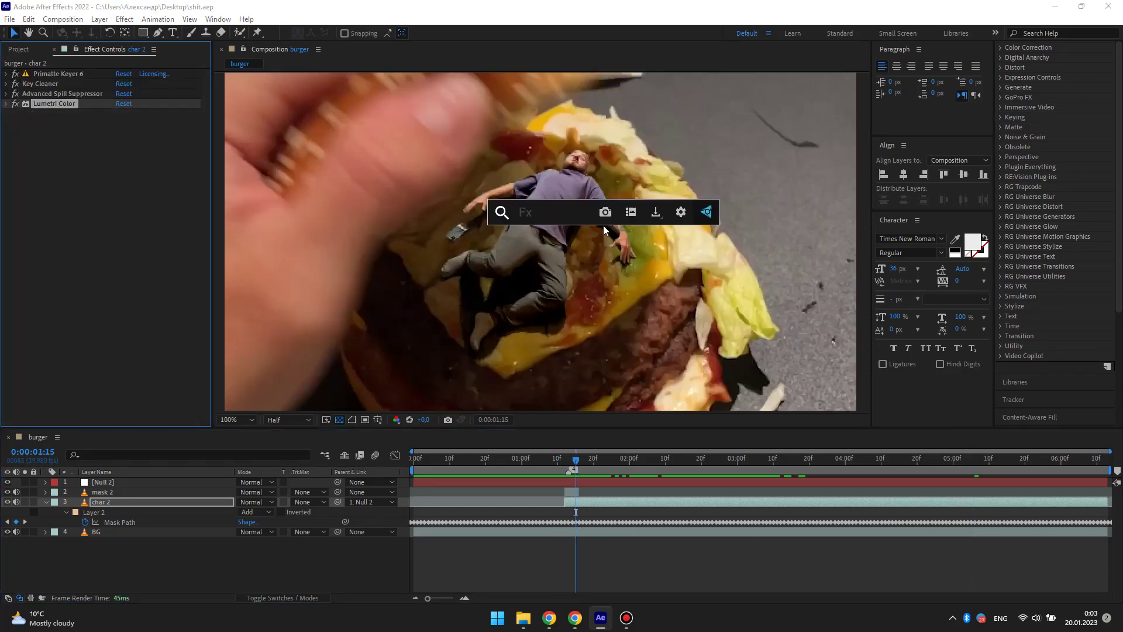
{"action": "type", "text": "hls"}
{"action": "key", "text": "Return"}
{"action": "left_click_drag", "start_coordinate": [86, 167], "coordinate": [158, 161]}
{"action": "key", "text": "comma"}
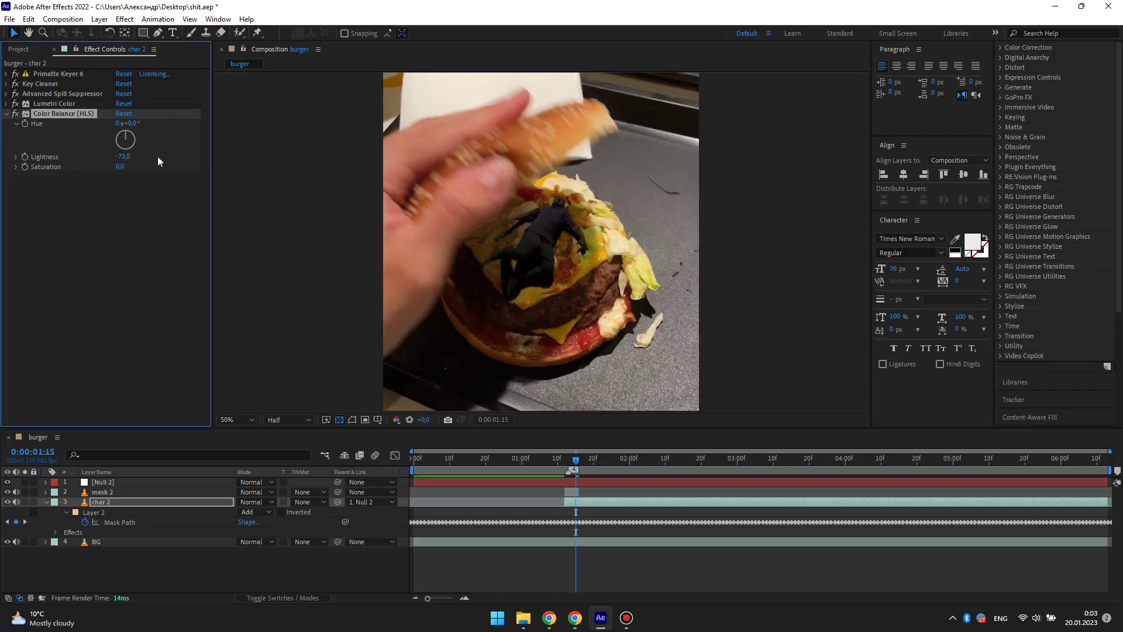
{"action": "key", "text": "period"}
{"action": "key", "text": "period"}
- Draw Mask 1 on char 2 and set its mode to None
{"action": "left_click", "coordinate": [552, 142]}
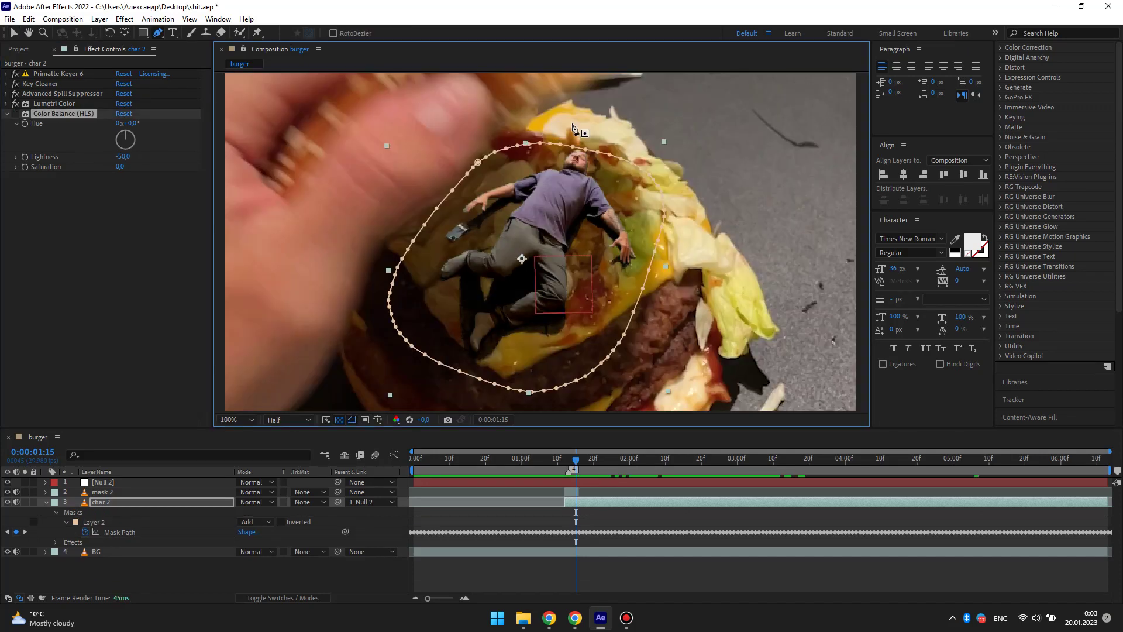
{"action": "scroll", "coordinate": [526, 234], "scroll_direction": "down", "scroll_amount": 3}
{"action": "key", "text": "comma"}
{"action": "left_click", "coordinate": [255, 541]}
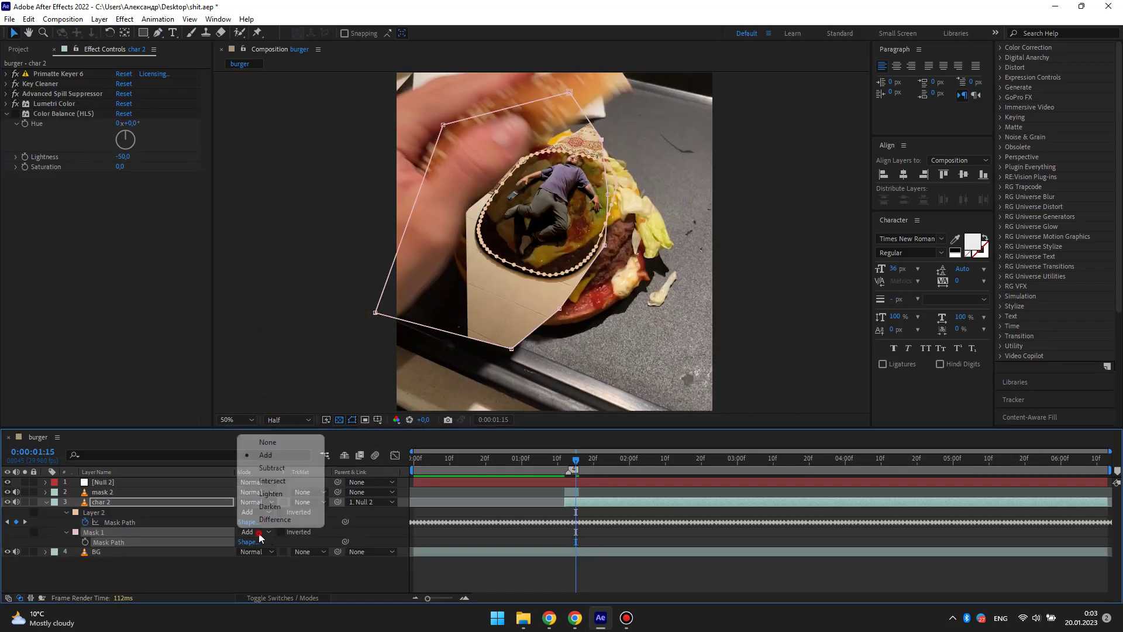
{"action": "left_click", "coordinate": [258, 440]}
{"action": "left_click", "coordinate": [65, 542]}
- Keyframe Mask 1's path frame by frame so it follows the character
{"action": "scroll", "coordinate": [175, 526], "scroll_direction": "down", "scroll_amount": 1}
{"action": "key", "text": "Page_Up"}
{"action": "key", "text": "Page_Up"}
{"action": "key", "text": "Page_Down"}
{"action": "key", "text": "Page_Down"}
{"action": "left_click_drag", "start_coordinate": [639, 248], "coordinate": [526, 199]}
{"action": "key", "text": "Page_Down"}
{"action": "key", "text": "Page_Down"}
{"action": "key", "text": "Page_Down"}
{"action": "key", "text": "Page_Down"}
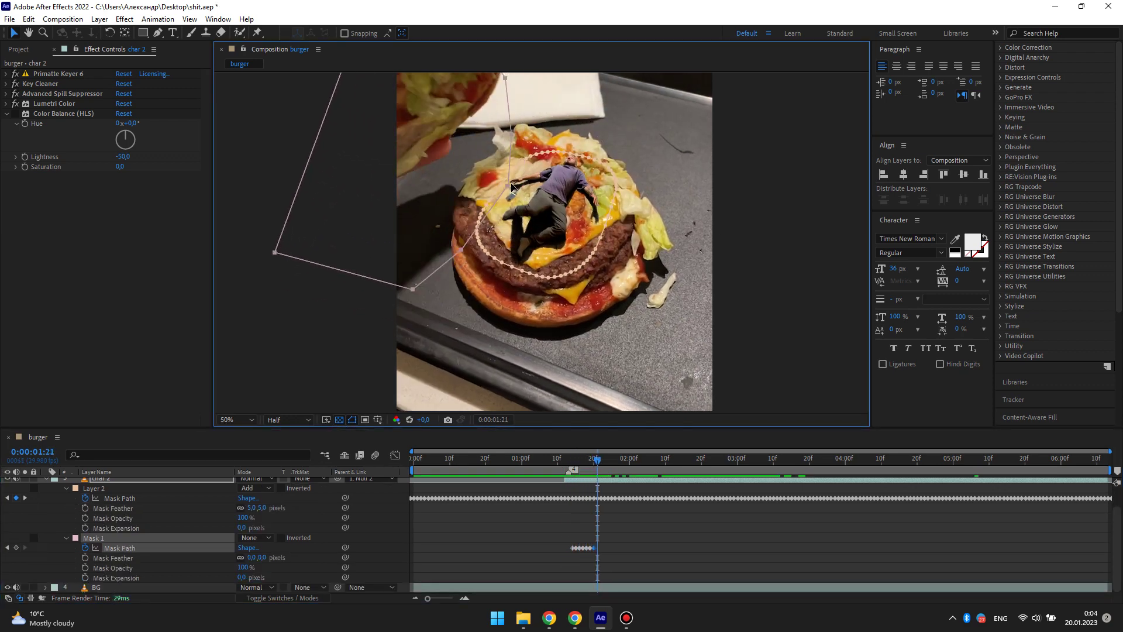
{"action": "left_click_drag", "start_coordinate": [466, 180], "coordinate": [354, 168]}
- Feather Mask 1 to 26 pixels and preview the shadow full-window
{"action": "key", "text": "e"}
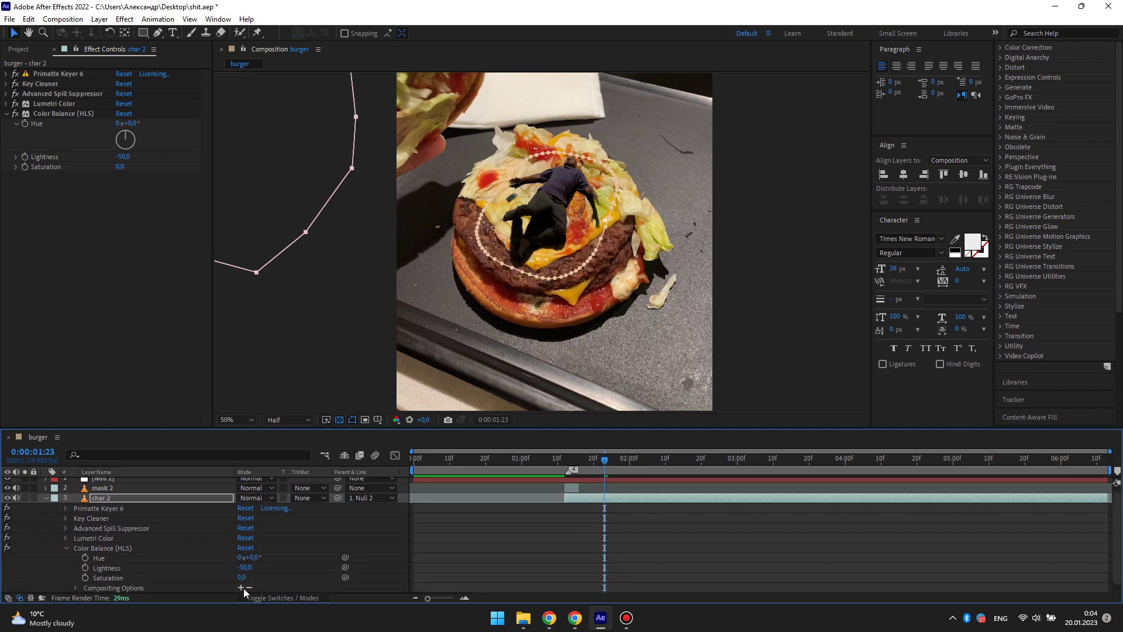
{"action": "key", "text": "f"}
{"action": "left_click_drag", "start_coordinate": [257, 542], "coordinate": [280, 541]}
{"action": "key", "text": "space"}
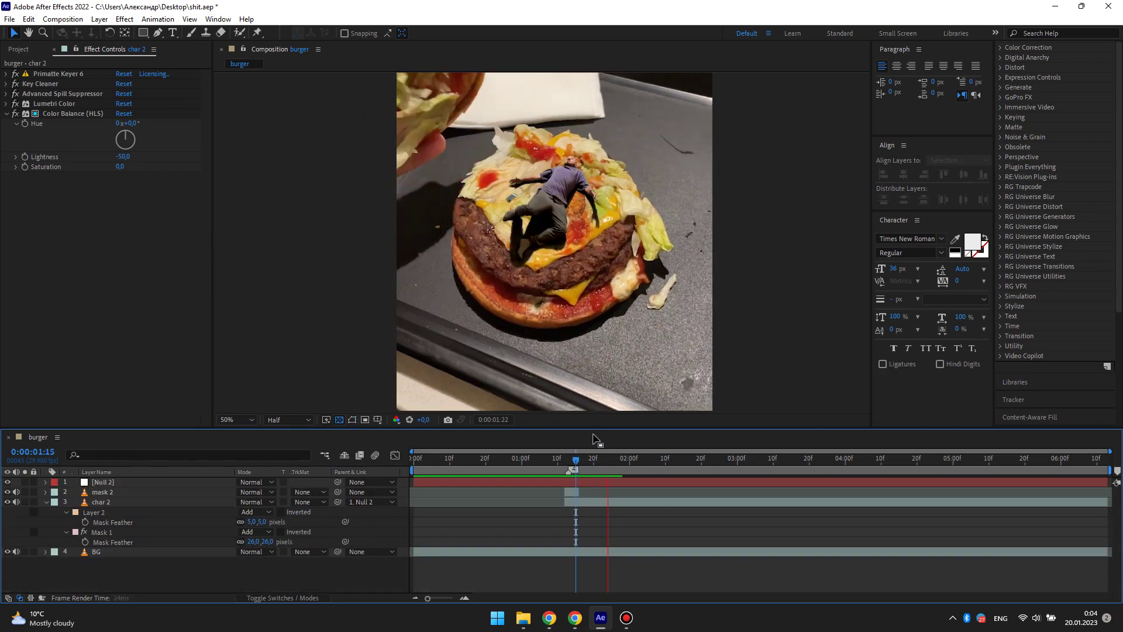
{"action": "key", "text": "grave"}
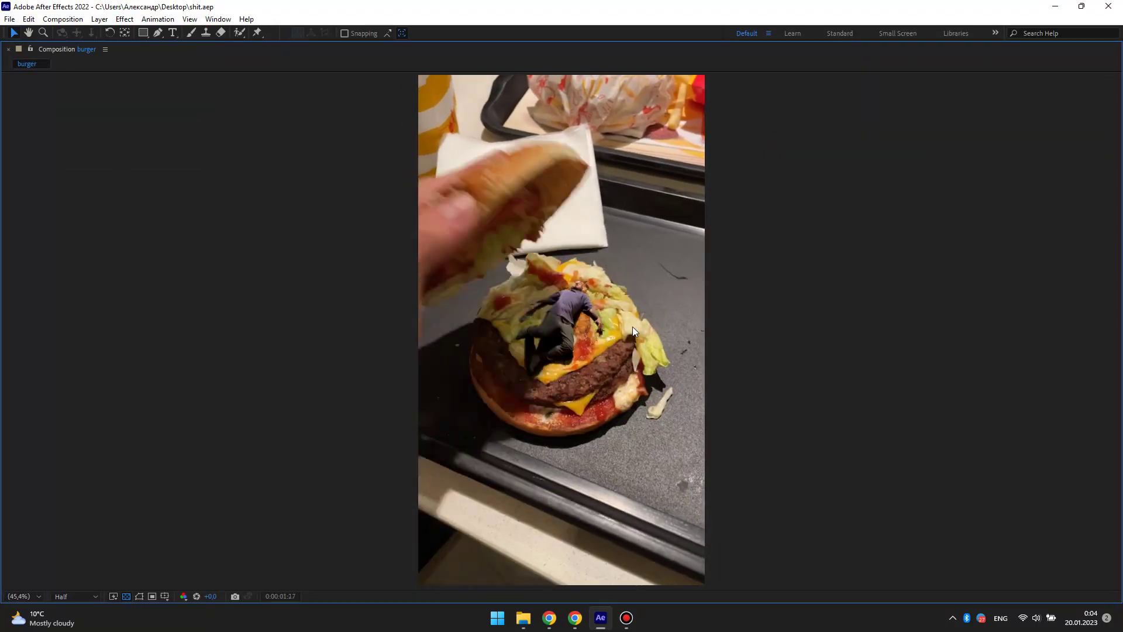
{"action": "key", "text": "grave"}
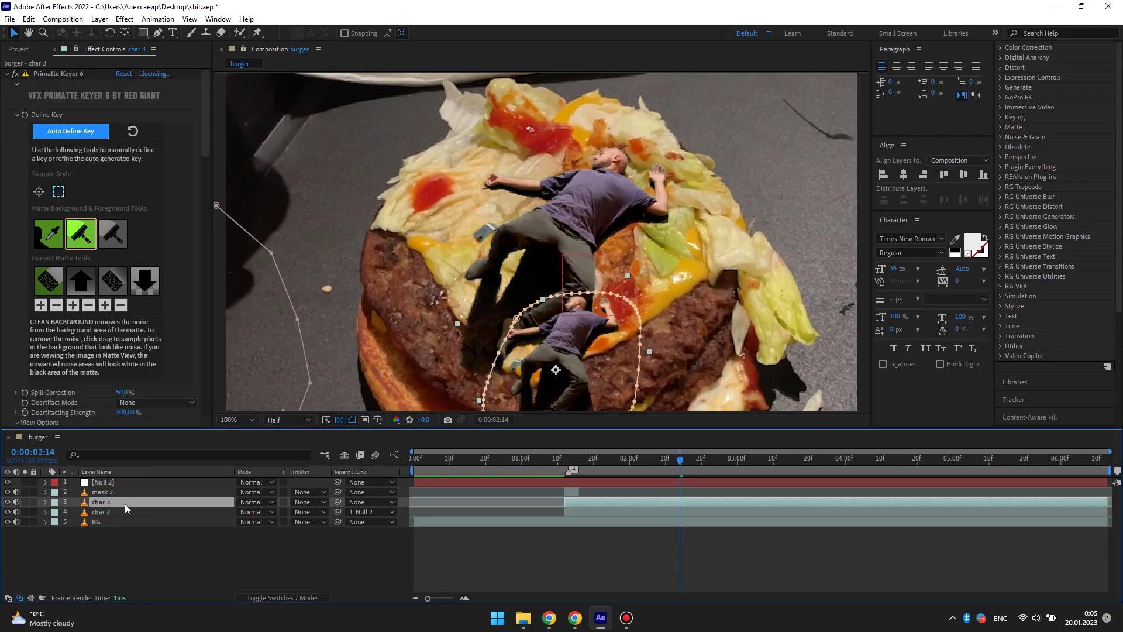
{"action": "type", "text": "hands"}
- Strip all effects from the char hands duplicate, solo it, and pre-compose it
{"action": "left_click", "coordinate": [6, 74]}
{"action": "key", "text": "ctrl+shift+e"}
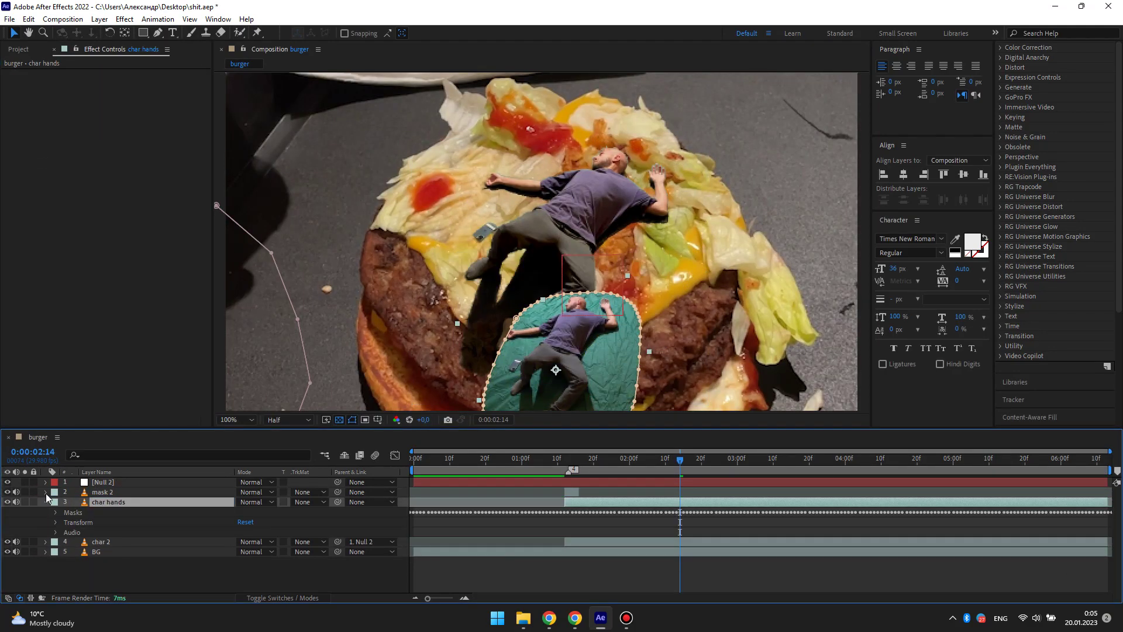
{"action": "left_click", "coordinate": [24, 501]}
{"action": "key", "text": "ctrl+shift+c"}
{"action": "type", "text": "c"}
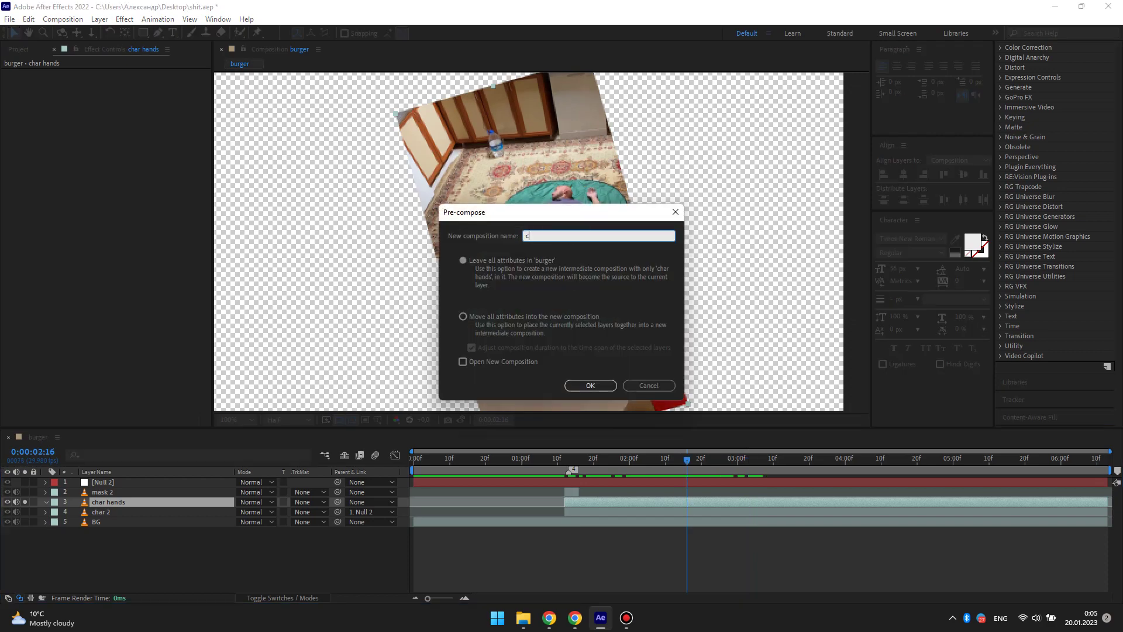
{"action": "key", "text": "Return"}
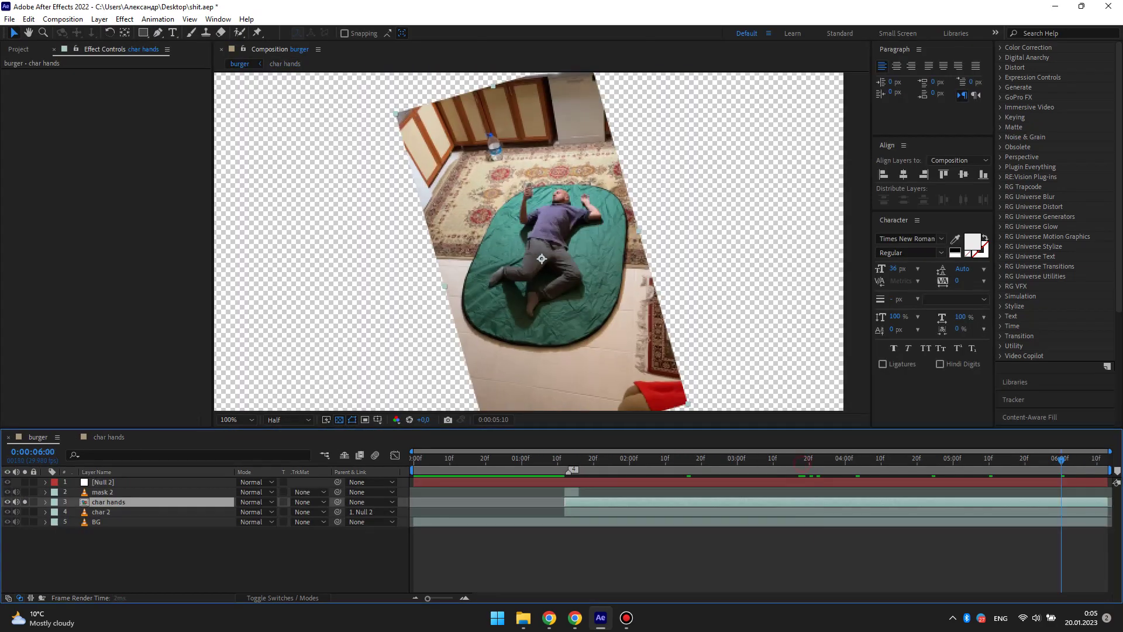
- Inside char hands, draw a mask around the hand at 3:09 with mode None
{"action": "left_click", "coordinate": [109, 437]}
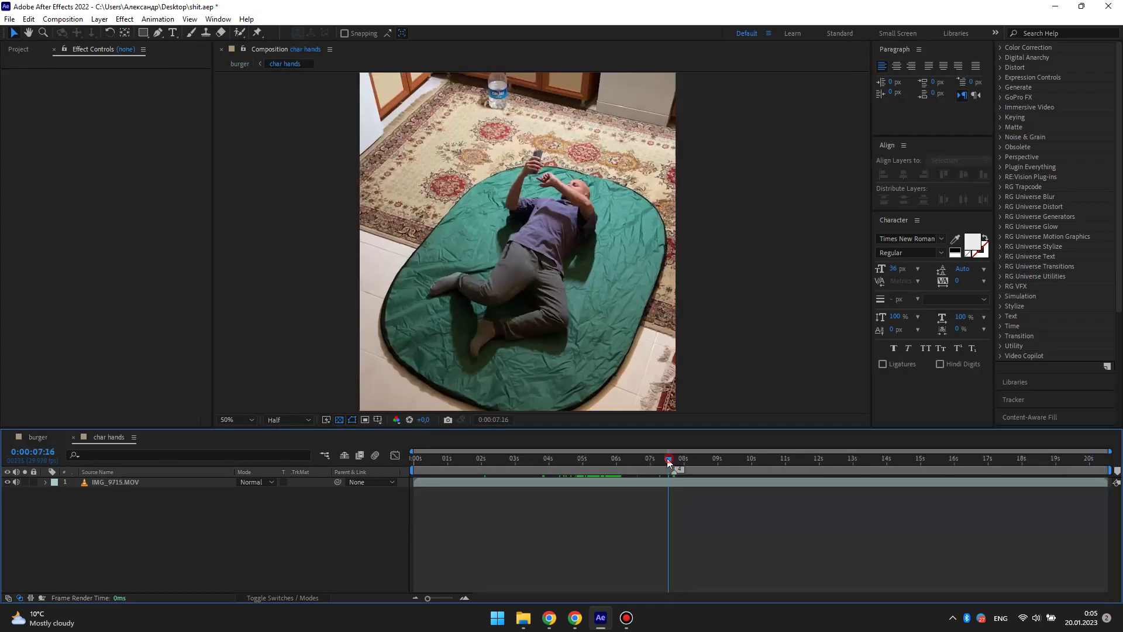
{"action": "left_click_drag", "start_coordinate": [671, 458], "coordinate": [526, 474]}
{"action": "left_click", "coordinate": [526, 481]}
{"action": "scroll", "coordinate": [531, 501], "scroll_direction": "up", "scroll_amount": 2}
{"action": "scroll", "coordinate": [760, 222], "scroll_direction": "up", "scroll_amount": 4}
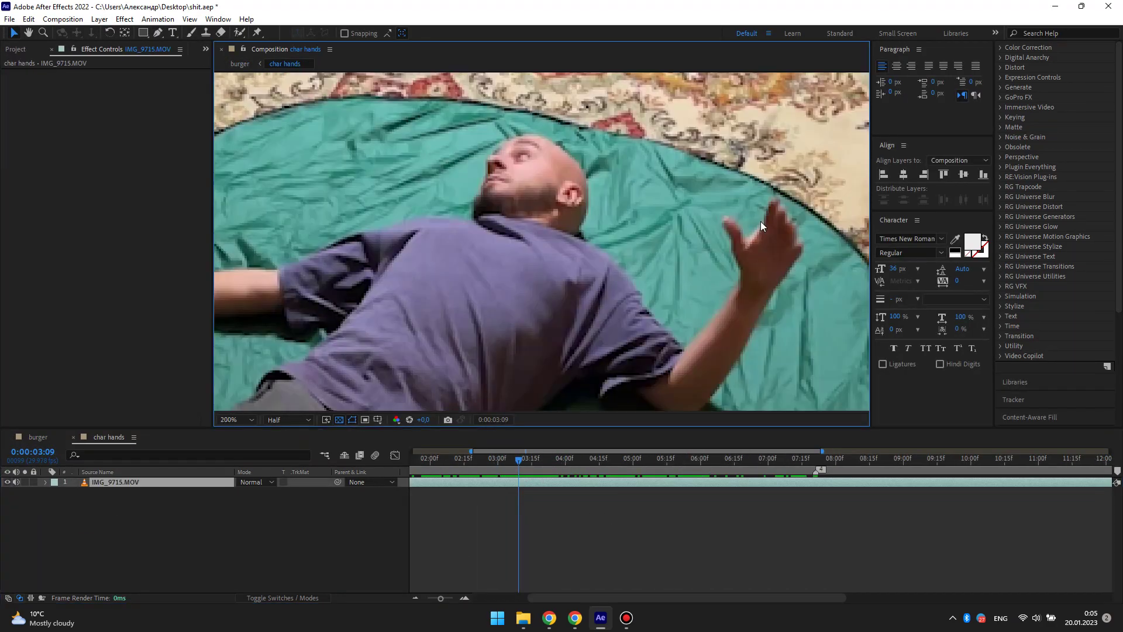
{"action": "left_click", "coordinate": [763, 235]}
{"action": "left_click", "coordinate": [256, 492]}
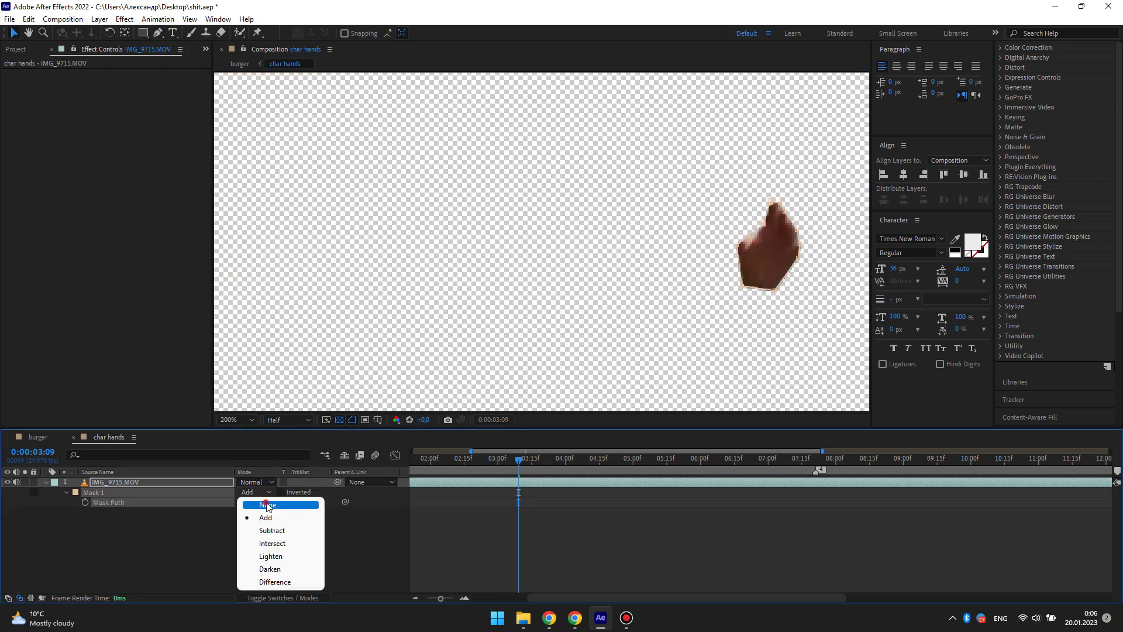
{"action": "left_click", "coordinate": [286, 502]}
- Keyframe the hand mask's path, reshaping it frame by frame to follow the hand
{"action": "key", "text": "alt+m"}
{"action": "key", "text": "v"}
{"action": "key", "text": "Page_Down"}
{"action": "key", "text": "Page_Down"}
{"action": "key", "text": "Page_Down"}
{"action": "mouse_move", "coordinate": [750, 261]}
{"action": "left_mouse_down"}
{"action": "mouse_move", "coordinate": [761, 216]}
{"action": "mouse_move", "coordinate": [744, 231]}
{"action": "left_mouse_up"}
{"action": "key", "text": "Page_Down"}
{"action": "key", "text": "Page_Down"}
{"action": "key", "text": "Page_Down"}
{"action": "key", "text": "Page_Up"}
{"action": "key", "text": "Page_Up"}
{"action": "key", "text": "Page_Up"}
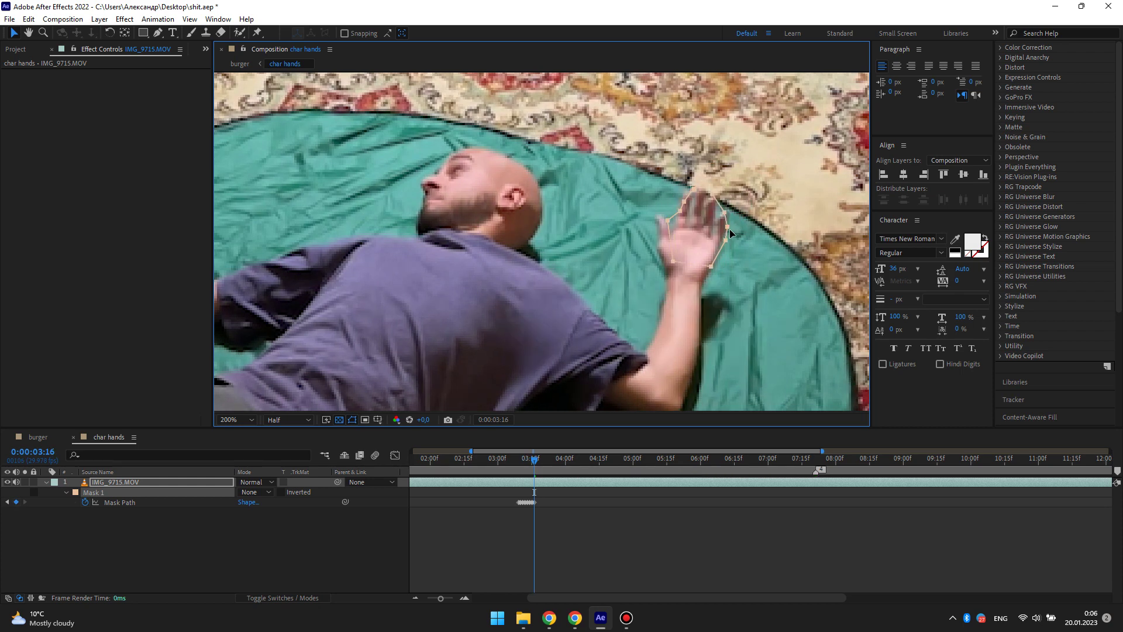
{"action": "key", "text": "Page_Up"}
{"action": "key", "text": "Page_Up"}
{"action": "key", "text": "Page_Up"}
{"action": "scroll", "coordinate": [654, 275], "scroll_direction": "down", "scroll_amount": 4}
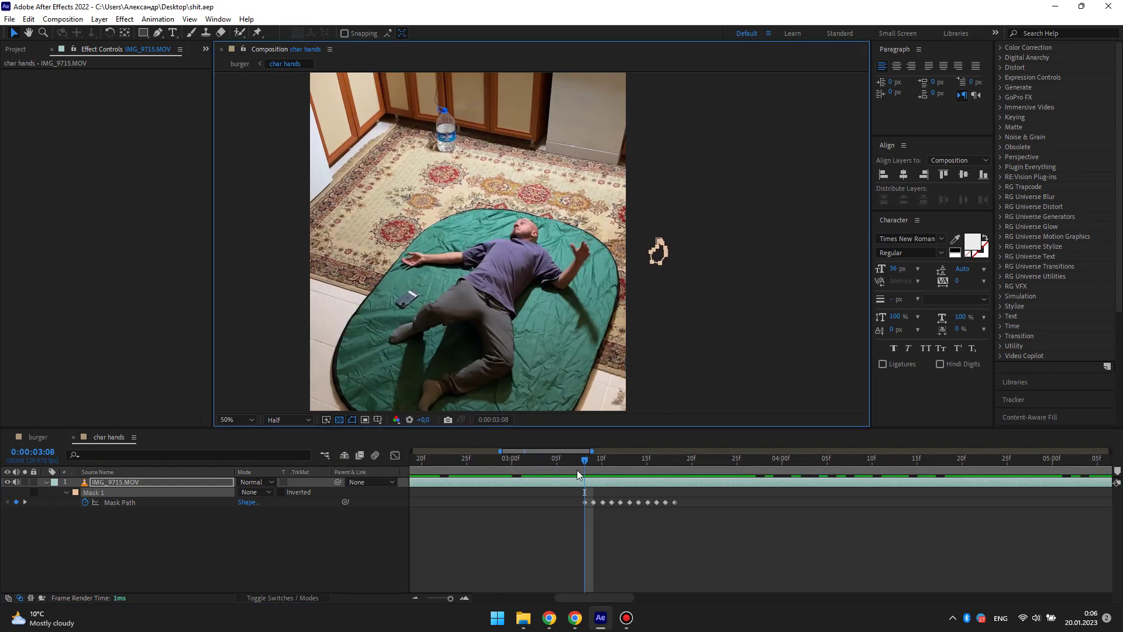
- Split the masked layer at 3:13, paste char 2's effects, and delete Key Cleaner
{"action": "key", "text": "ctrl+shift+d"}
{"action": "left_click_drag", "start_coordinate": [584, 461], "coordinate": [630, 460]}
{"action": "left_click", "coordinate": [239, 63]}
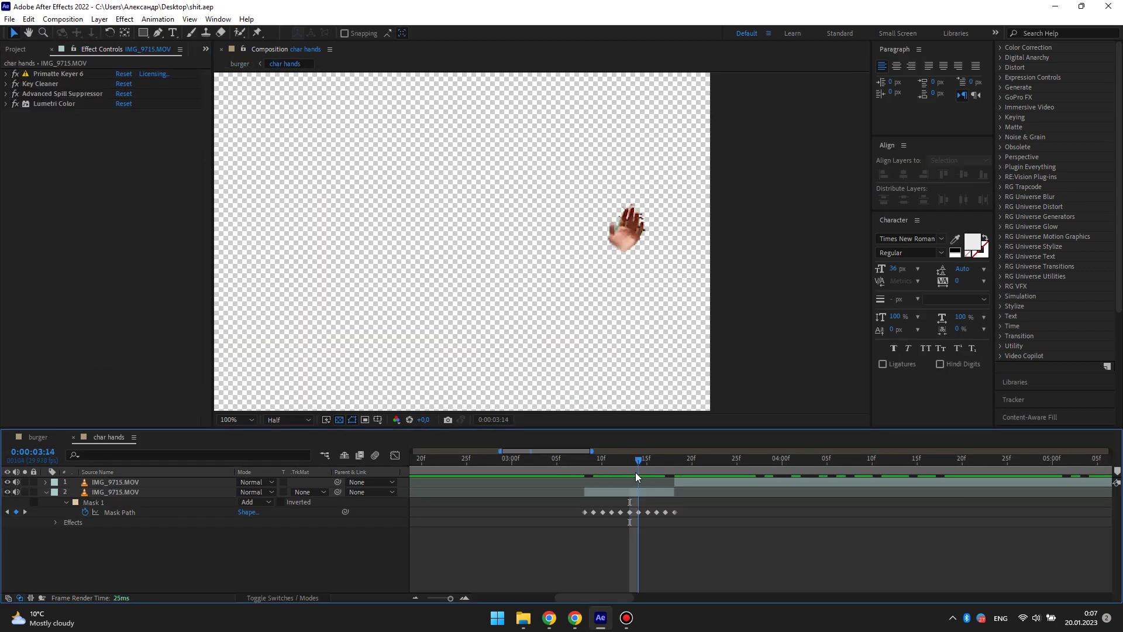
{"action": "left_click", "coordinate": [637, 491]}
{"action": "key", "text": "period"}
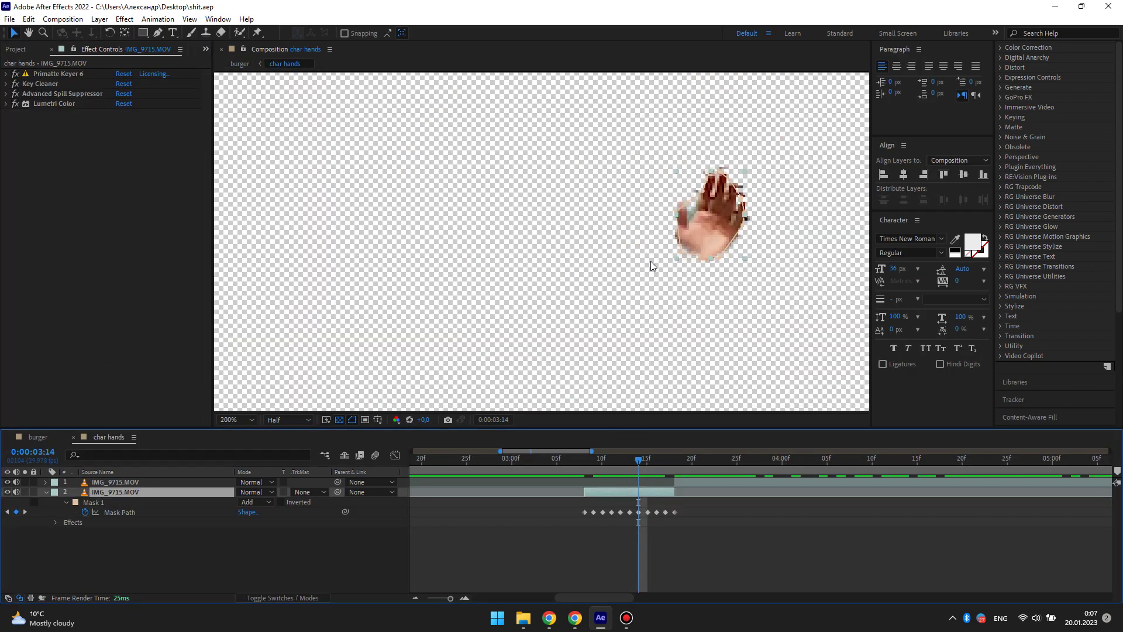
{"action": "key", "text": "Delete"}
{"action": "left_click", "coordinate": [585, 463]}
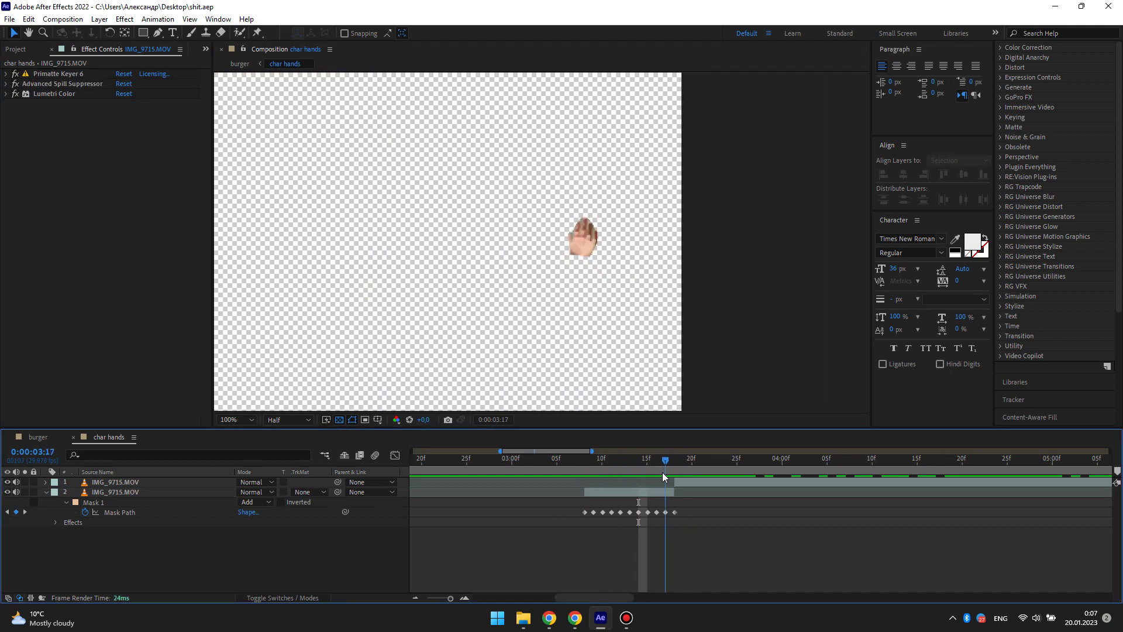
- Review the hand layer at full resolution and search for Keylight, moving to 4:20
{"action": "left_click", "coordinate": [664, 491]}
{"action": "key", "text": "period"}
{"action": "left_click", "coordinate": [304, 420]}
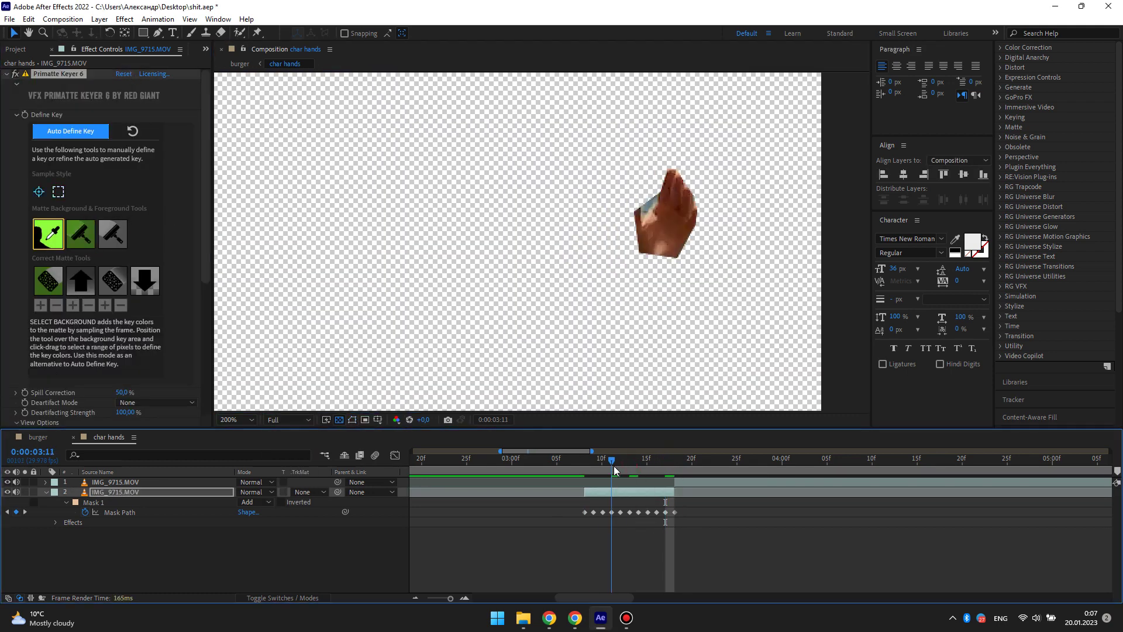
{"action": "left_click_drag", "start_coordinate": [613, 466], "coordinate": [630, 465]}
{"action": "left_click", "coordinate": [7, 74]}
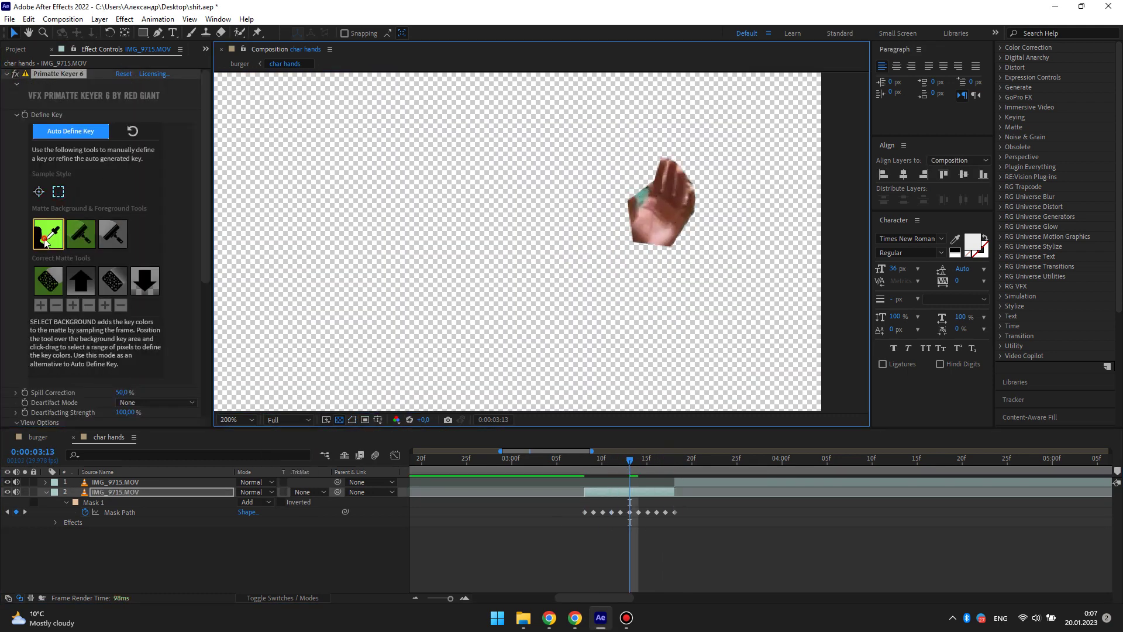
{"action": "key", "text": "ctrl+space"}
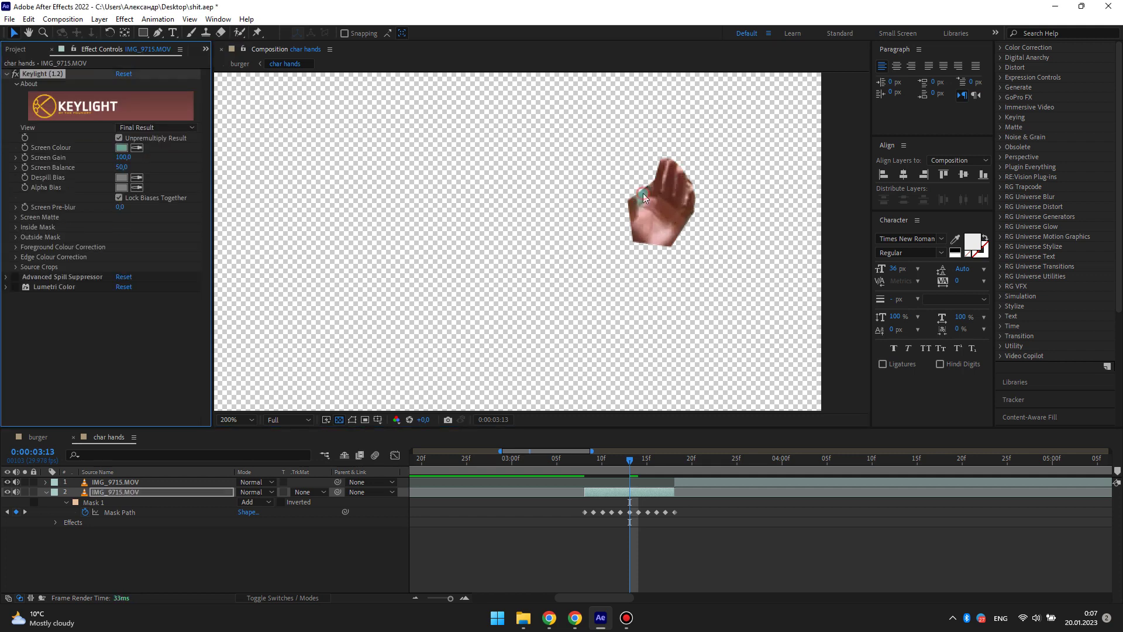
{"action": "mouse_move", "coordinate": [669, 472]}
{"action": "left_mouse_down"}
{"action": "mouse_move", "coordinate": [690, 471]}
{"action": "mouse_move", "coordinate": [607, 505]}
{"action": "left_mouse_up"}
{"action": "scroll", "coordinate": [564, 330], "scroll_direction": "down", "scroll_amount": 2}
{"action": "left_click", "coordinate": [607, 505]}
- Split the footage at about 5:16 and draw an ellipse mask around the face, tracking it forward
{"action": "key", "text": "equal"}
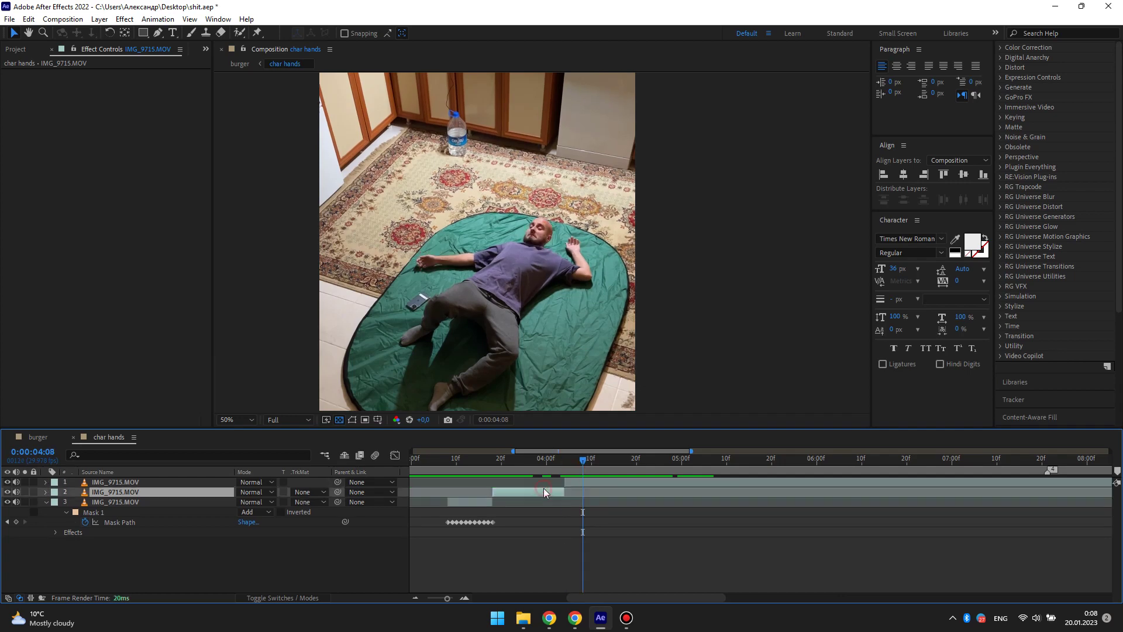
{"action": "mouse_move", "coordinate": [700, 469]}
{"action": "left_mouse_down"}
{"action": "mouse_move", "coordinate": [771, 497]}
{"action": "mouse_move", "coordinate": [836, 501]}
{"action": "mouse_move", "coordinate": [855, 481]}
{"action": "mouse_move", "coordinate": [699, 469]}
{"action": "left_mouse_up"}
{"action": "key", "text": "ctrl+shift+d"}
{"action": "scroll", "coordinate": [514, 228], "scroll_direction": "up", "scroll_amount": 4}
{"action": "left_click_drag", "start_coordinate": [456, 142], "coordinate": [560, 239]}
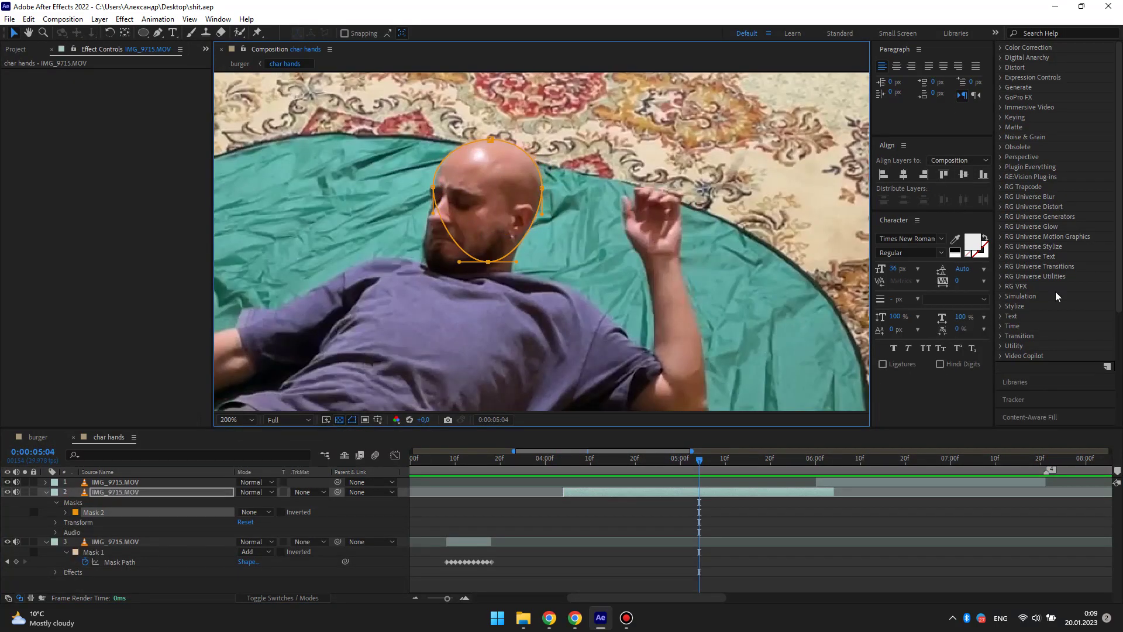
{"action": "left_click", "coordinate": [1064, 156]}
- Review the tracked face mask and add a Mask Path keyframe at 5:23
{"action": "scroll", "coordinate": [502, 119], "scroll_direction": "up", "scroll_amount": 2}
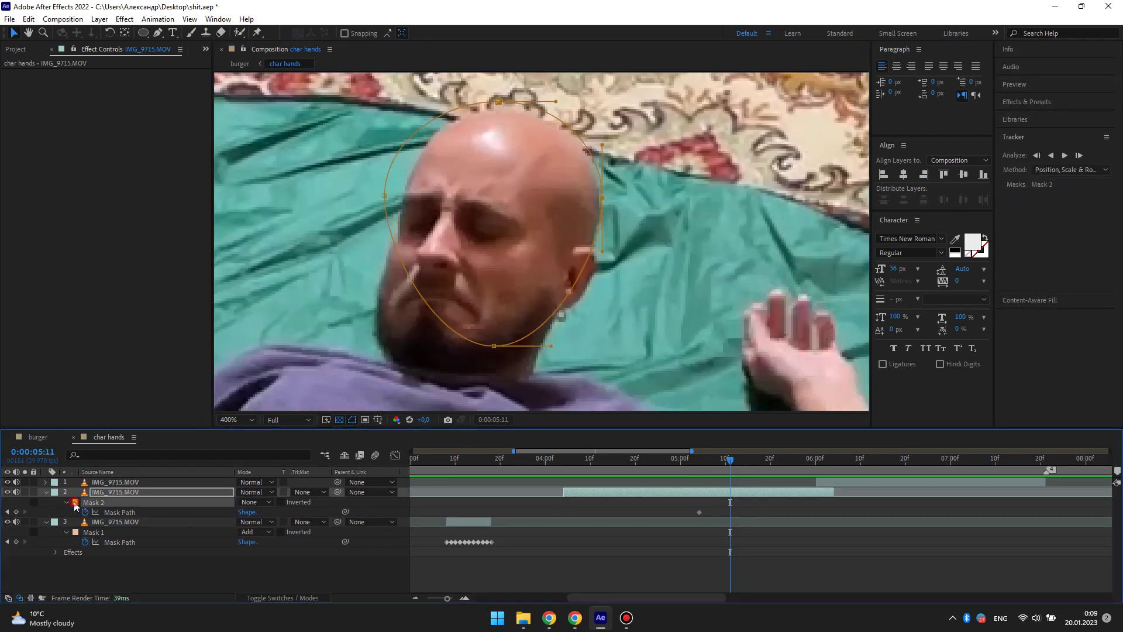
{"action": "key", "text": "space"}
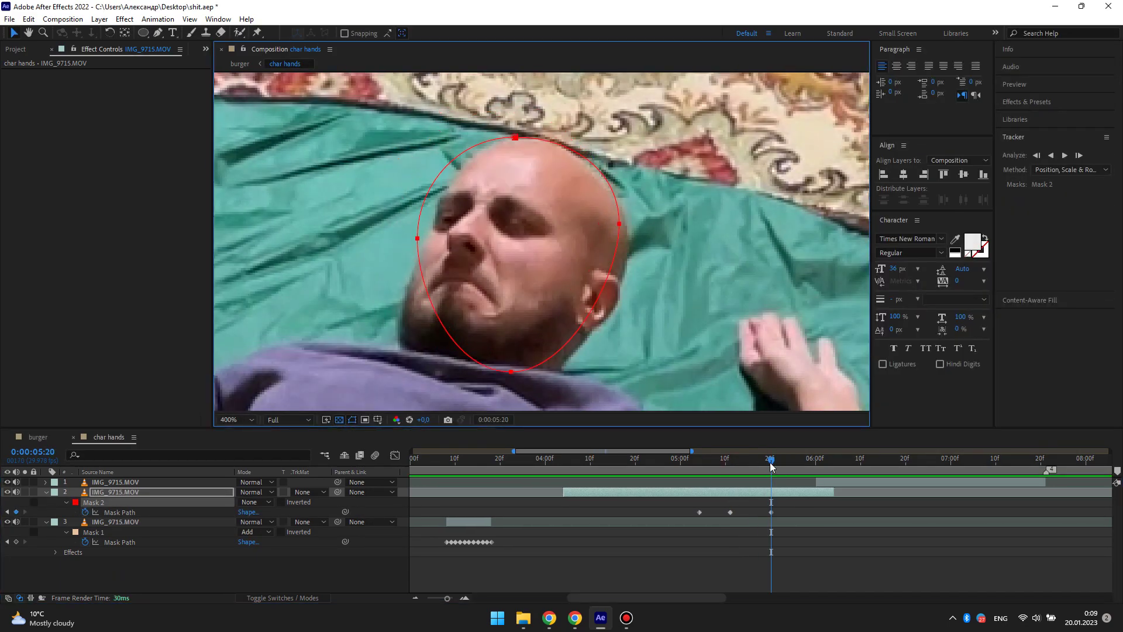
{"action": "left_click_drag", "start_coordinate": [771, 465], "coordinate": [784, 465]}
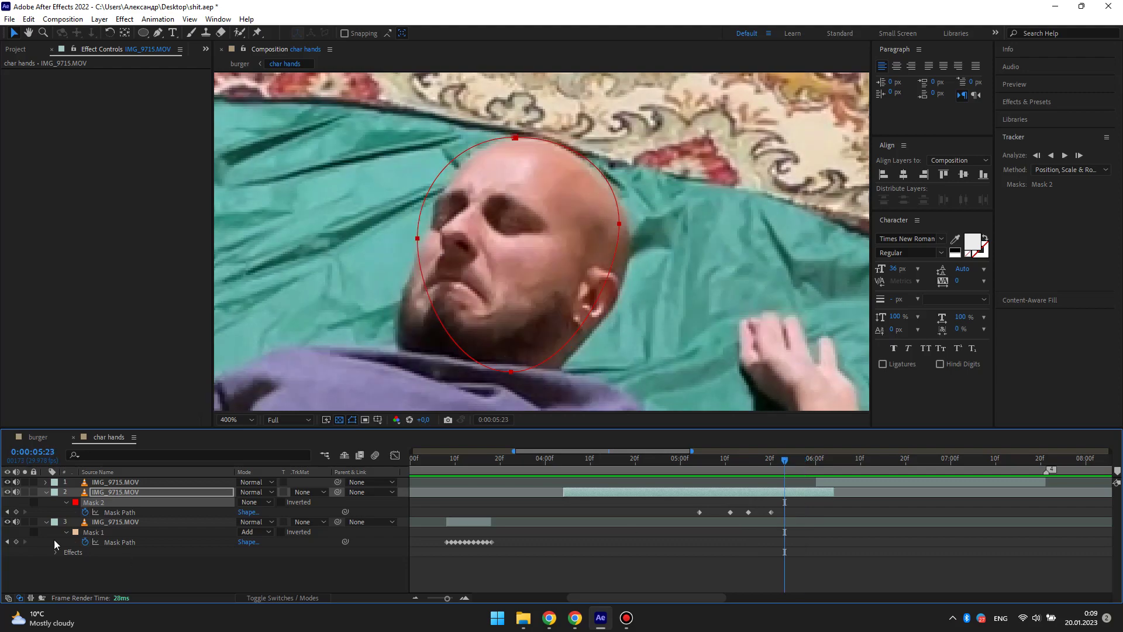
{"action": "key", "text": "alt+shift+m"}
{"action": "key", "text": "space"}
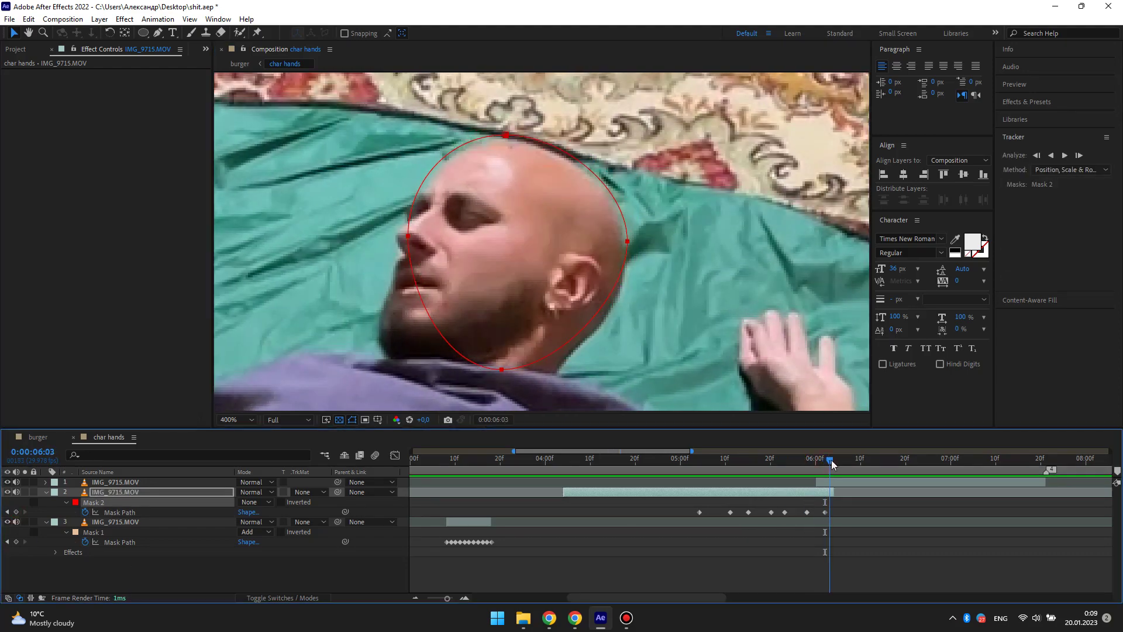
{"action": "left_click_drag", "start_coordinate": [802, 466], "coordinate": [750, 480]}
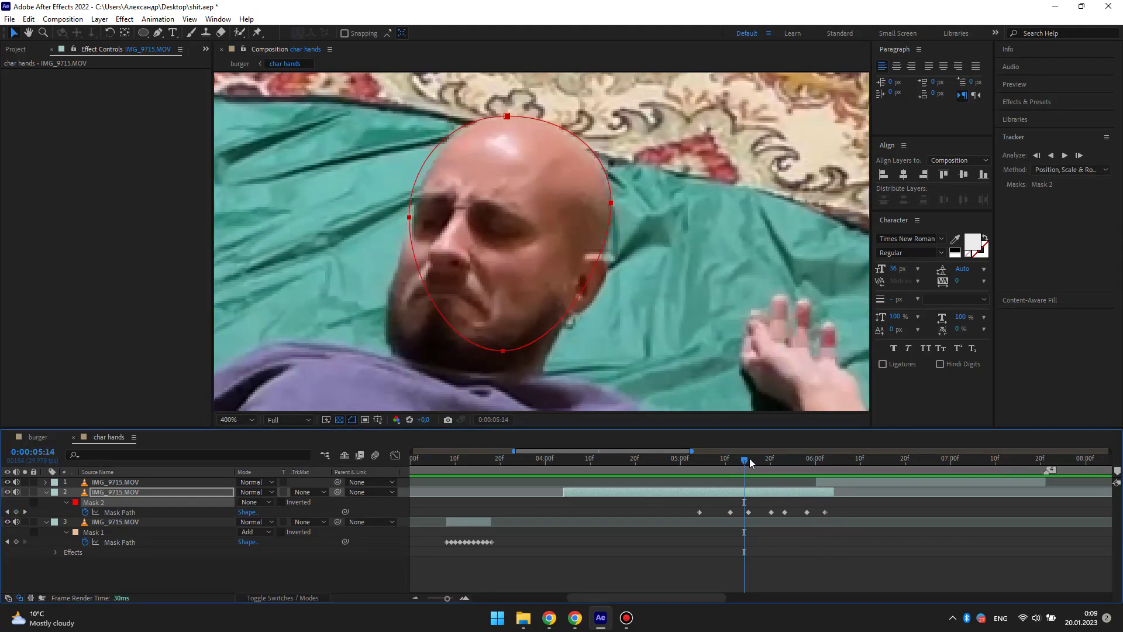
{"action": "left_click", "coordinate": [718, 464]}
{"action": "left_click", "coordinate": [662, 459]}
- Refit Mask 2 onto the head on frames from 4:26 back to 4:06
{"action": "left_click_drag", "start_coordinate": [588, 199], "coordinate": [684, 199]}
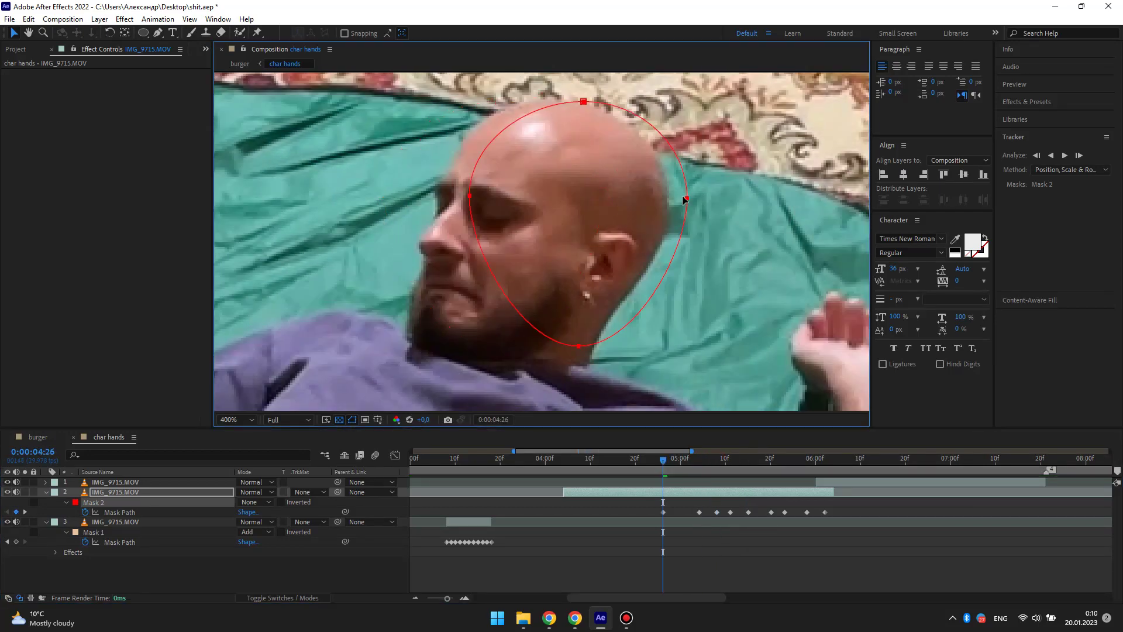
{"action": "key", "text": "Page_Up"}
{"action": "key", "text": "Page_Up"}
{"action": "key", "text": "Page_Up"}
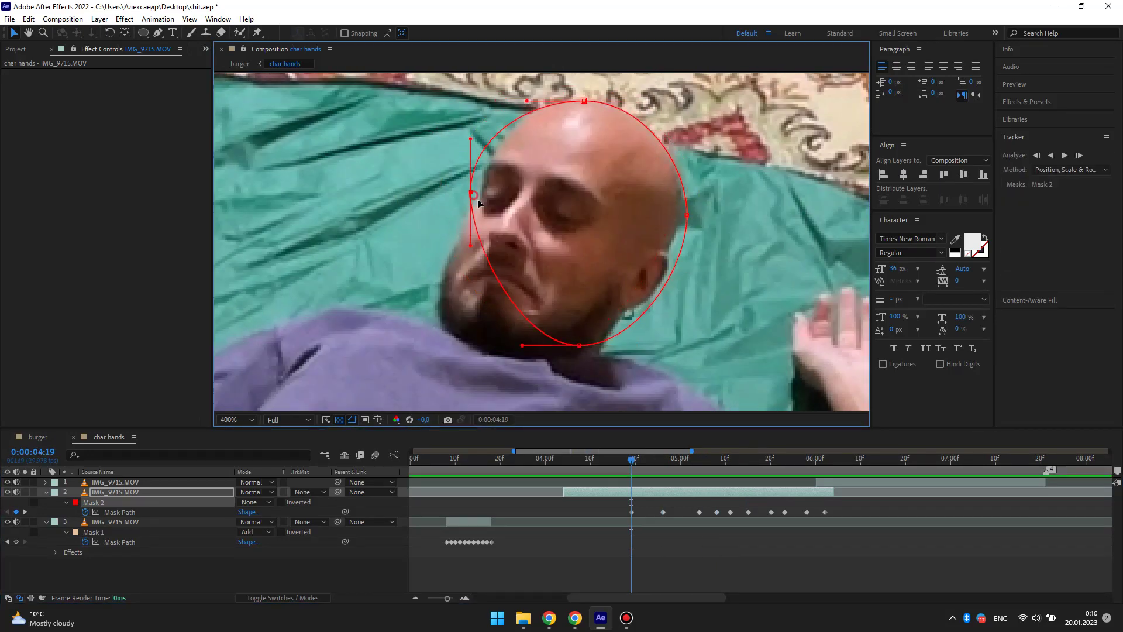
{"action": "key", "text": "Page_Up"}
{"action": "key", "text": "Page_Up"}
{"action": "key", "text": "Page_Up"}
{"action": "left_click_drag", "start_coordinate": [622, 245], "coordinate": [688, 283]}
{"action": "key", "text": "Page_Up"}
{"action": "key", "text": "Page_Up"}
{"action": "key", "text": "Page_Up"}
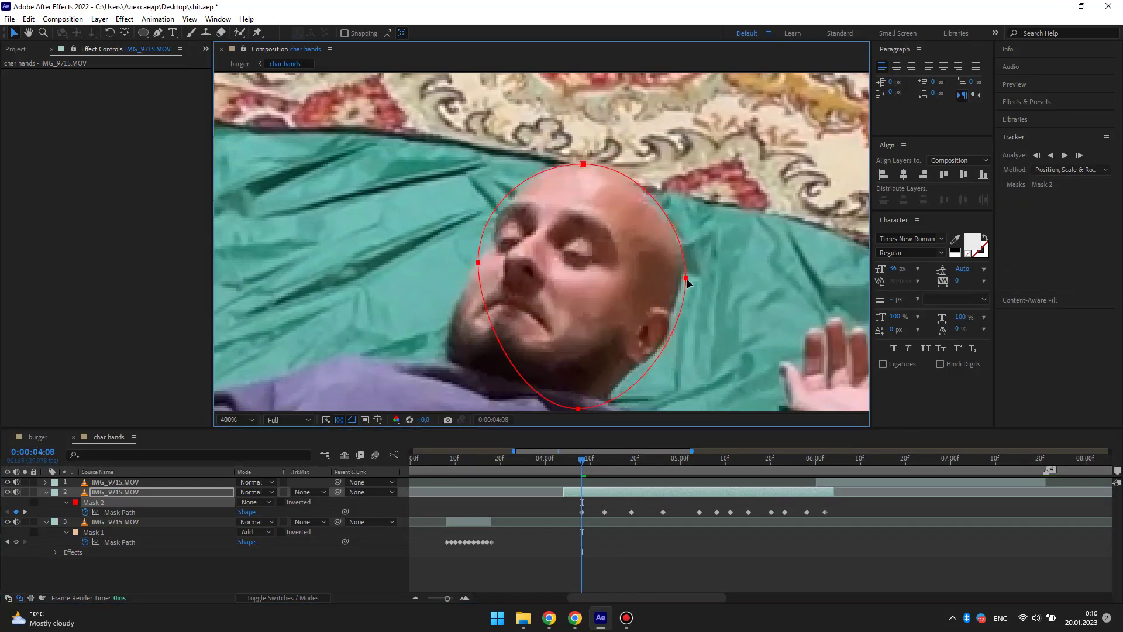
{"action": "left_click", "coordinate": [572, 460]}
{"action": "key", "text": "Page_Down"}
{"action": "key", "text": "Page_Down"}
{"action": "key", "text": "Page_Down"}
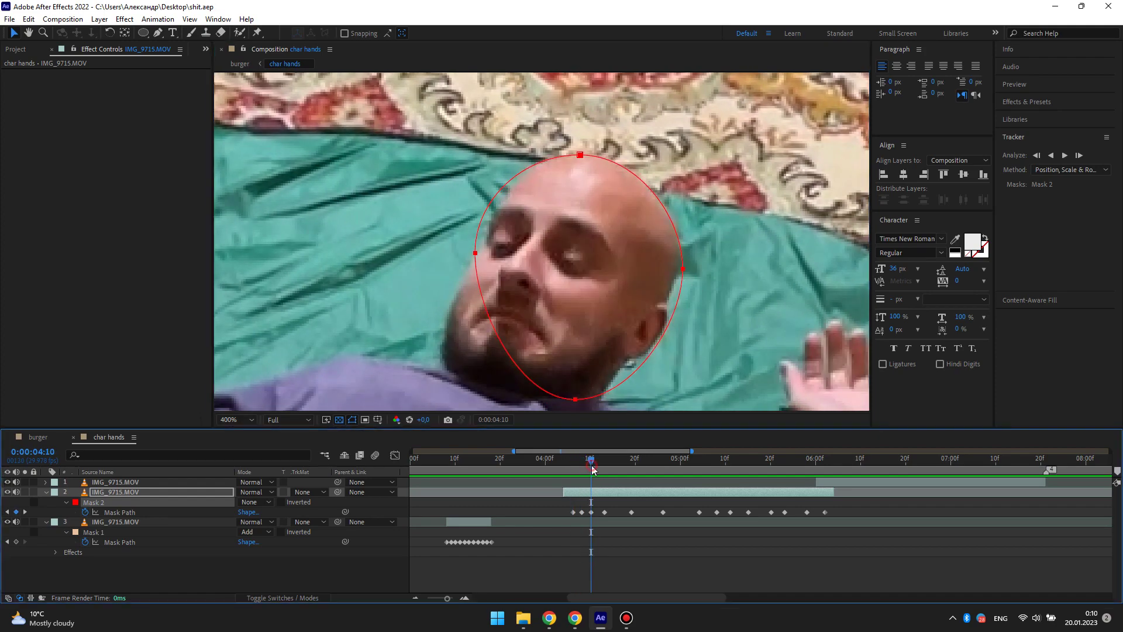
{"action": "left_click_drag", "start_coordinate": [593, 468], "coordinate": [665, 474]}
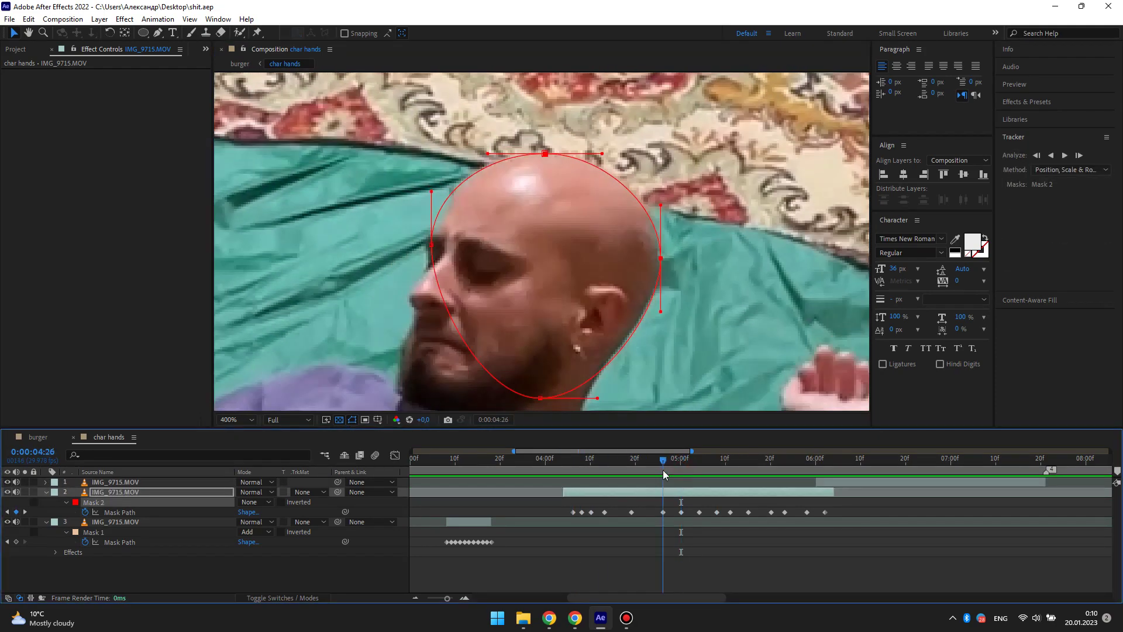
- Set Mask 2 to Add, feather it 3 pixels, and paste the keying and colour effects
{"action": "left_click", "coordinate": [254, 502]}
{"action": "left_click", "coordinate": [257, 528]}
{"action": "key", "text": "comma"}
{"action": "left_click", "coordinate": [568, 461]}
{"action": "key", "text": "f"}
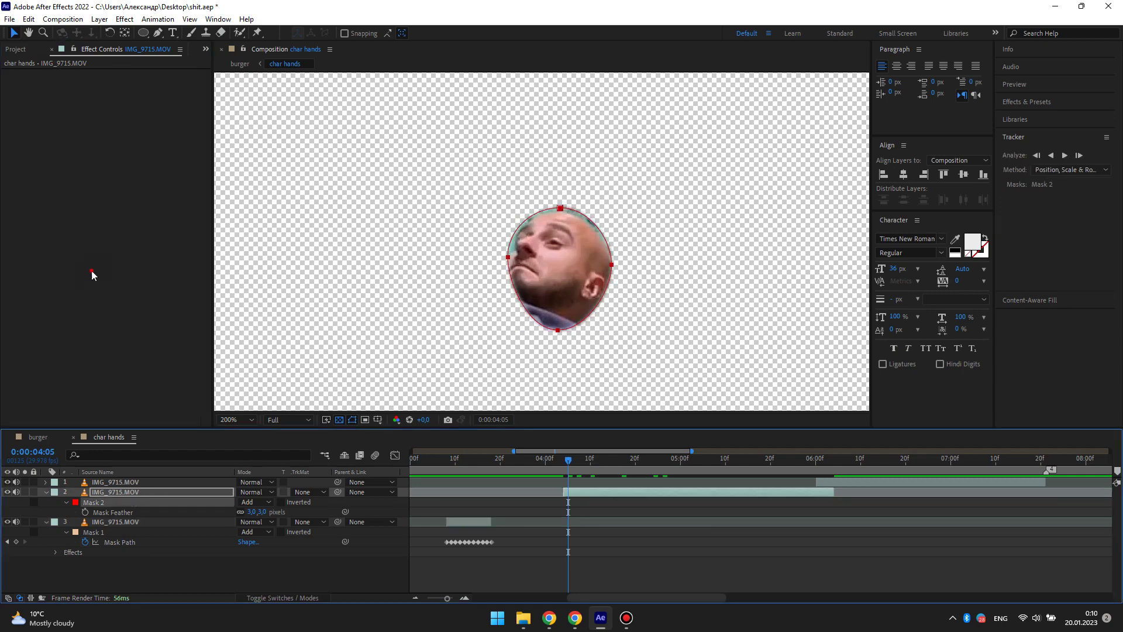
{"action": "key", "text": "ctrl+v"}
- In the burger comp, go to char hands' in point and show its scale and rotation
{"action": "left_click", "coordinate": [38, 437]}
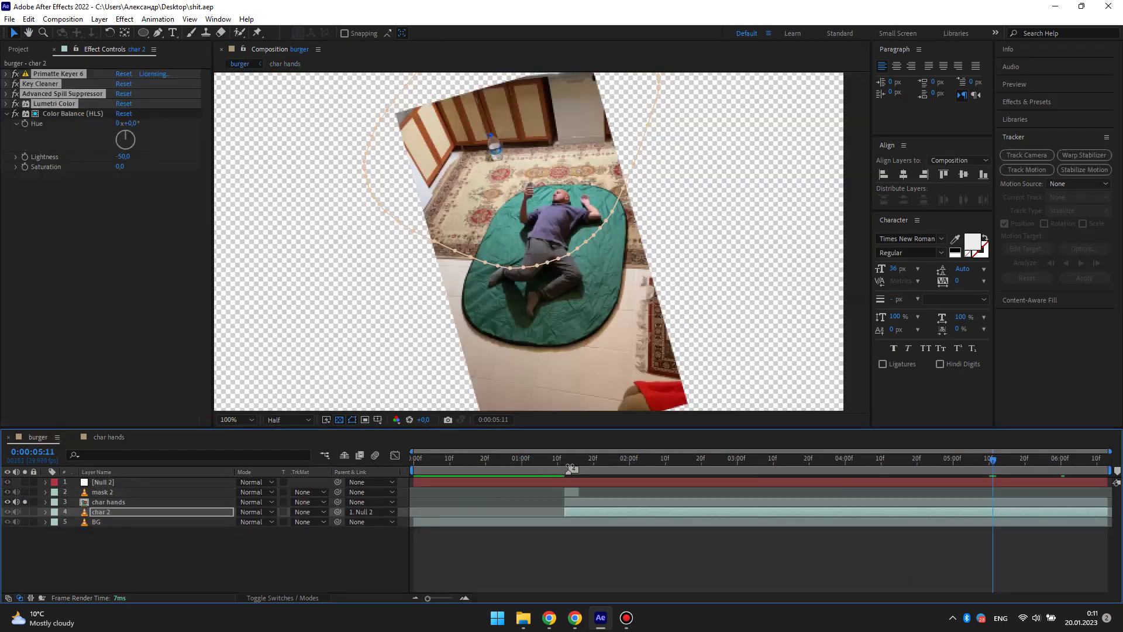
{"action": "left_click", "coordinate": [139, 513]}
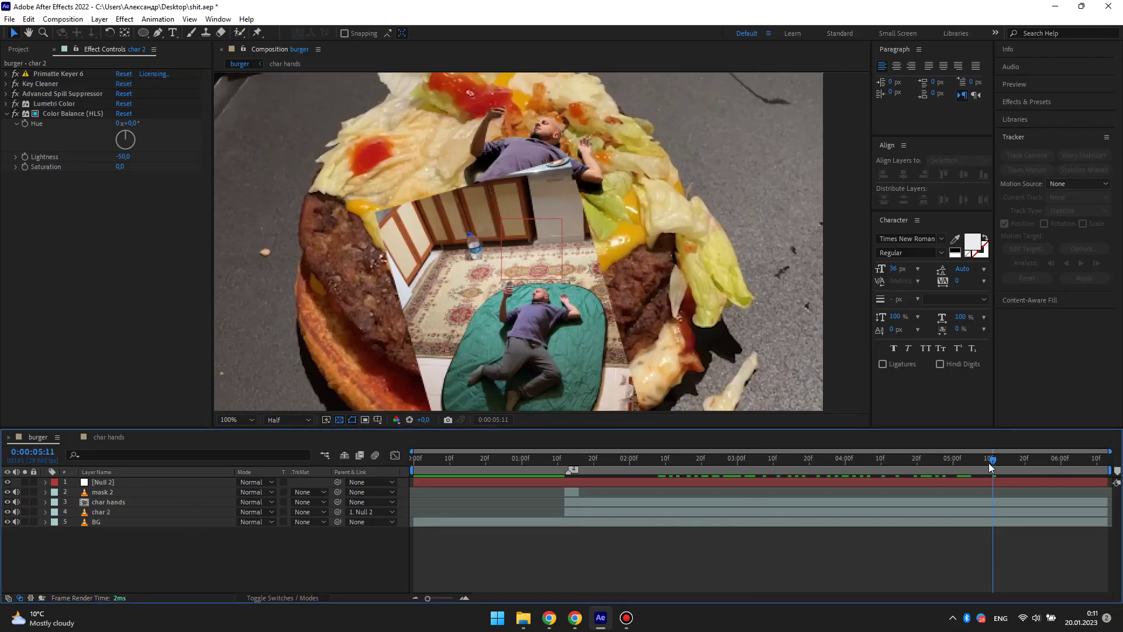
{"action": "left_click", "coordinate": [139, 502]}
{"action": "key", "text": "i"}
{"action": "key", "text": "shift+s"}
{"action": "key", "text": "shift+r"}
- Parent char hands to Null 2 and preview the burger composition
{"action": "left_click", "coordinate": [122, 542]}
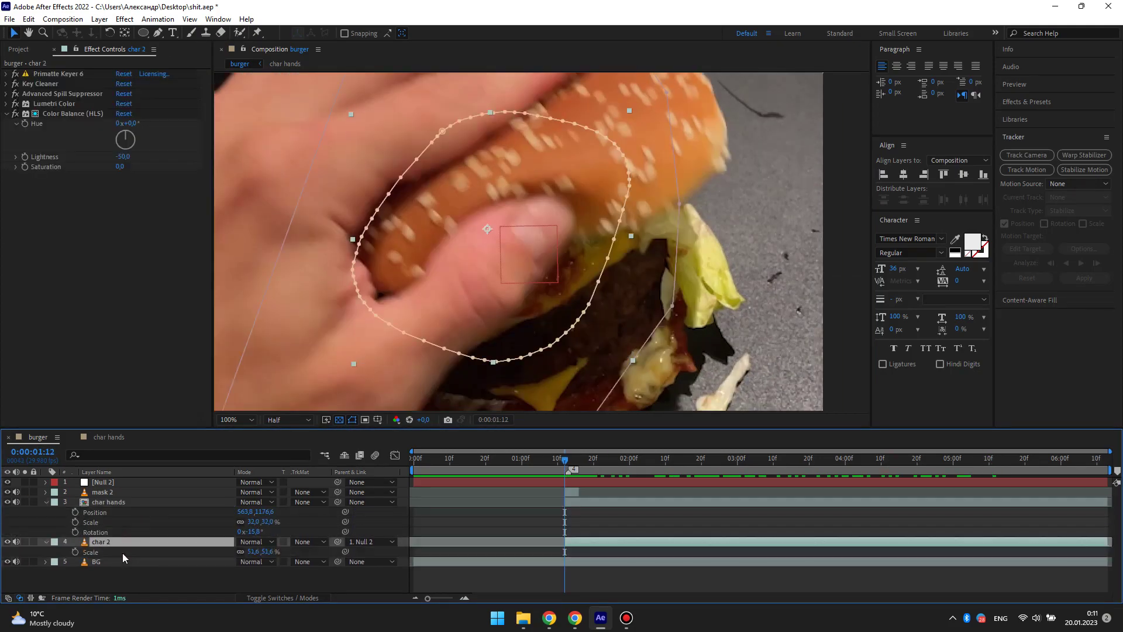
{"action": "left_click", "coordinate": [46, 542]}
{"action": "left_click_drag", "start_coordinate": [337, 501], "coordinate": [193, 484]}
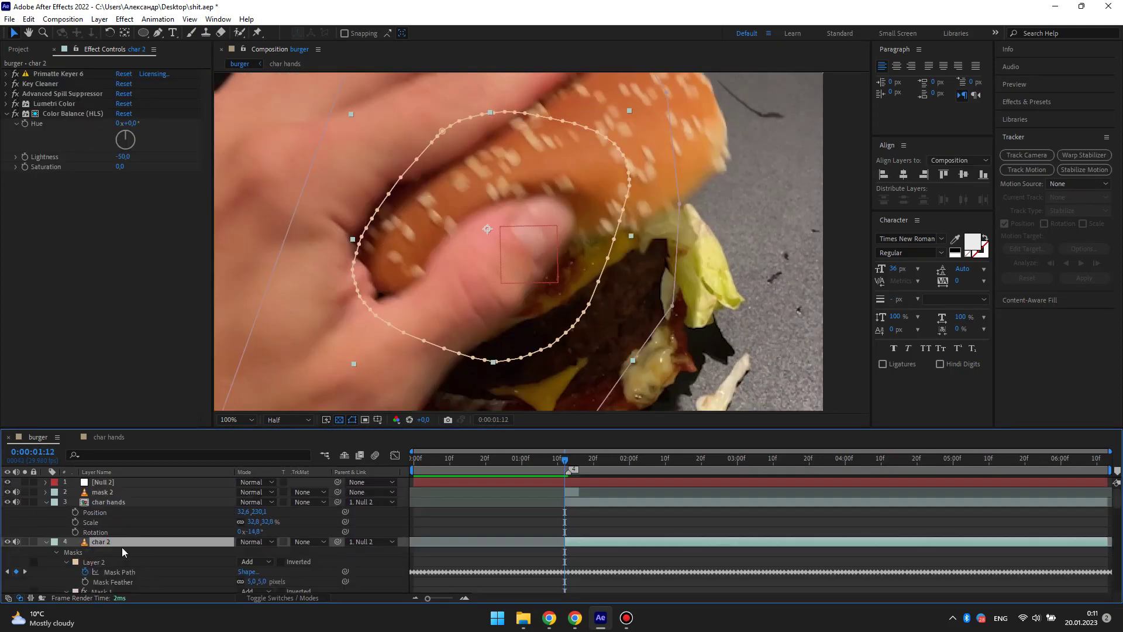
{"action": "left_click", "coordinate": [110, 503]}
{"action": "key", "text": "ctrl+grave"}
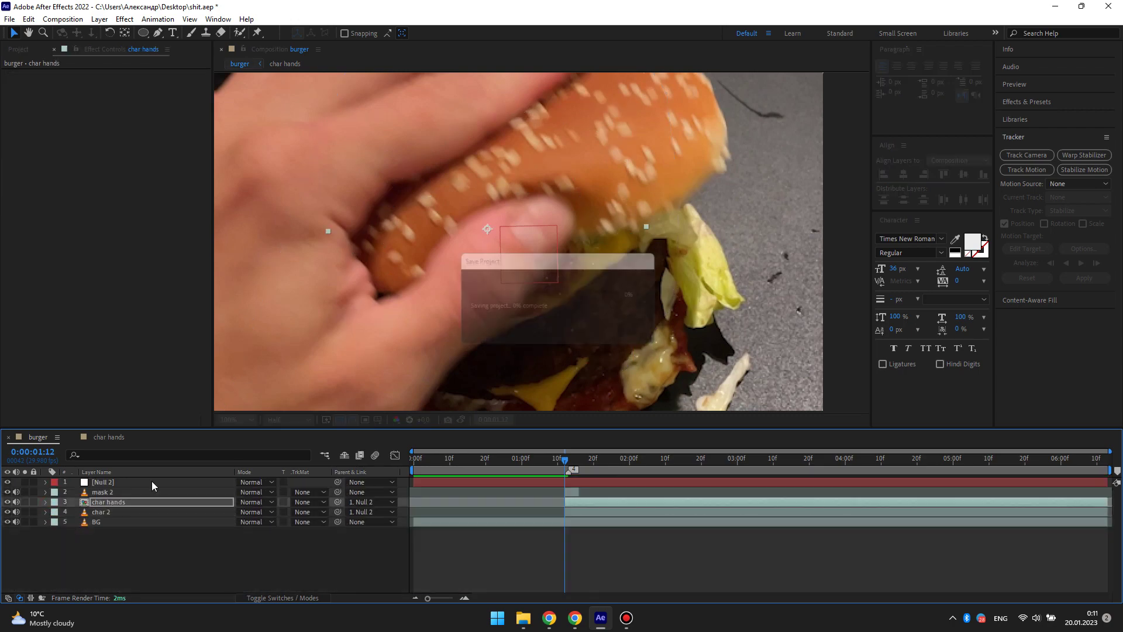
{"action": "left_click_drag", "start_coordinate": [565, 458], "coordinate": [922, 483]}
{"action": "key", "text": "space"}
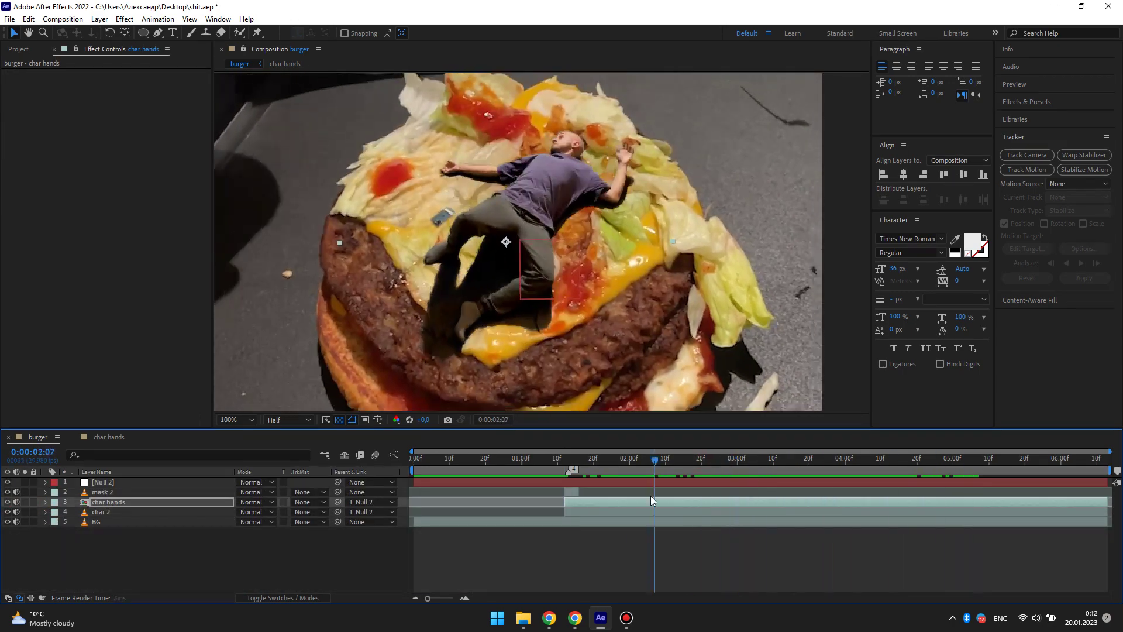
{"action": "scroll", "coordinate": [589, 328], "scroll_direction": "down", "scroll_amount": 2}
- In the char hands precomp, paint Roto Brush strokes over the raised arm in IMG_9715.MOV
{"action": "double_click", "coordinate": [147, 501]}
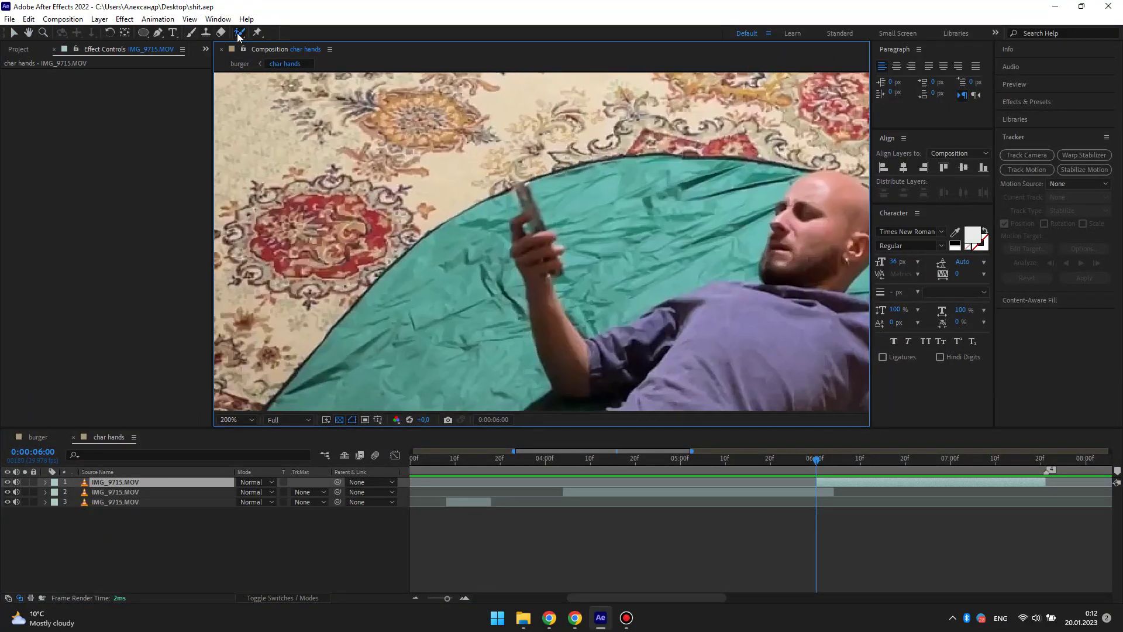
{"action": "double_click", "coordinate": [756, 252]}
{"action": "left_click_drag", "start_coordinate": [871, 206], "coordinate": [1078, 205]}
{"action": "left_click_drag", "start_coordinate": [790, 155], "coordinate": [796, 176]}
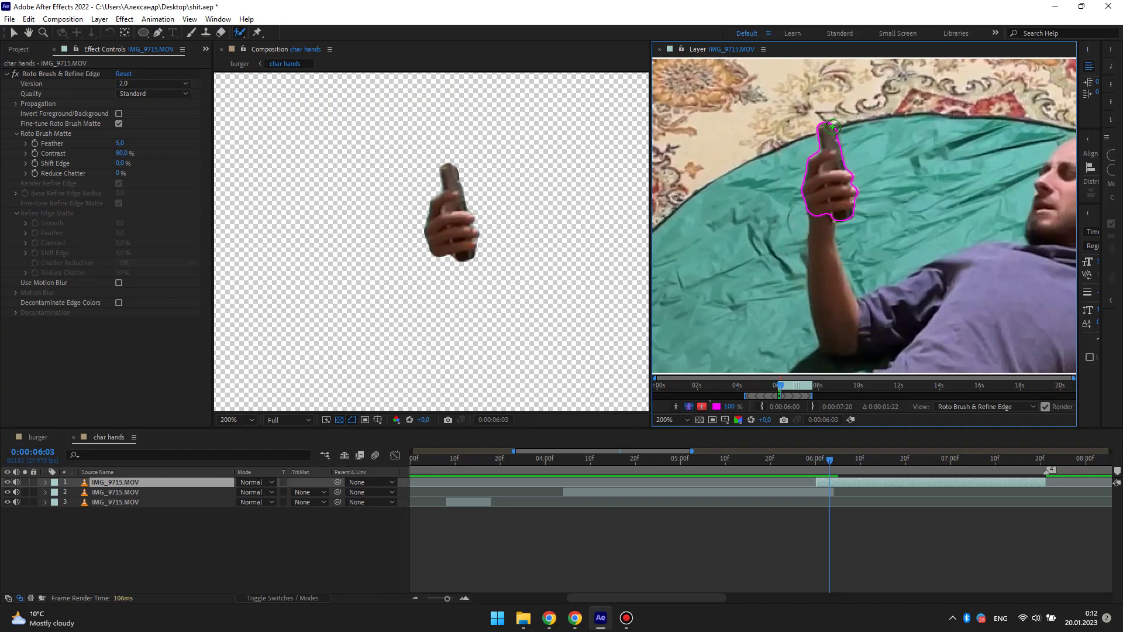
{"action": "left_click_drag", "start_coordinate": [832, 126], "coordinate": [818, 144]}
- Propagate the arm matte through later frames, remove background spill, and freeze the Roto Brush
{"action": "key", "text": "Page_Down"}
{"action": "key", "text": "Page_Down"}
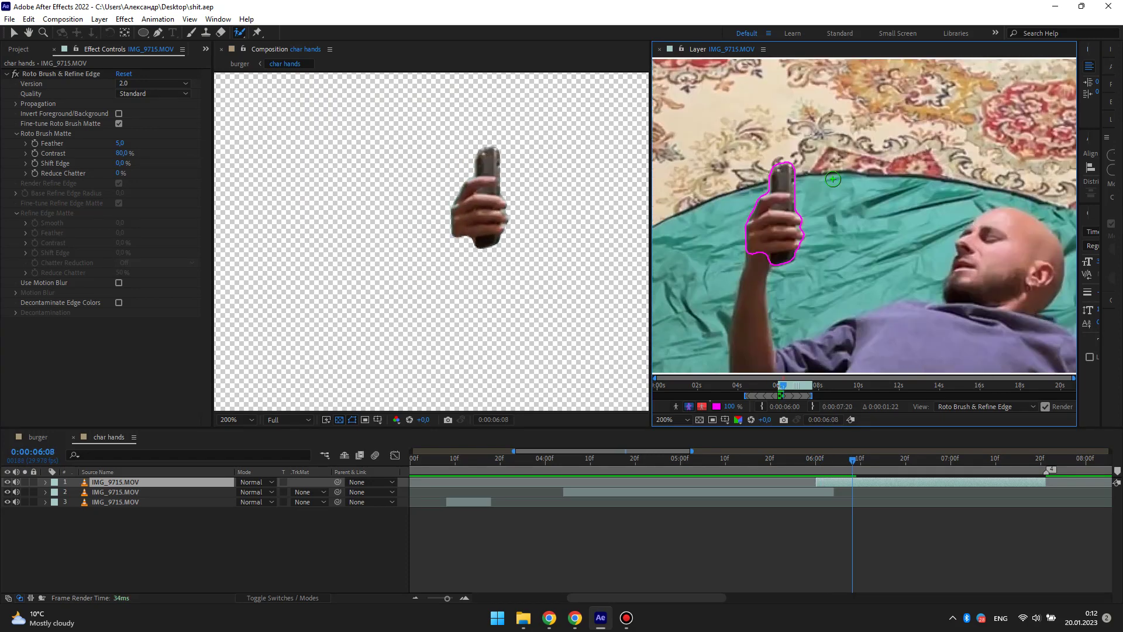
{"action": "key", "text": "Page_Down"}
{"action": "key", "text": "Page_Down"}
{"action": "key", "text": "Page_Down"}
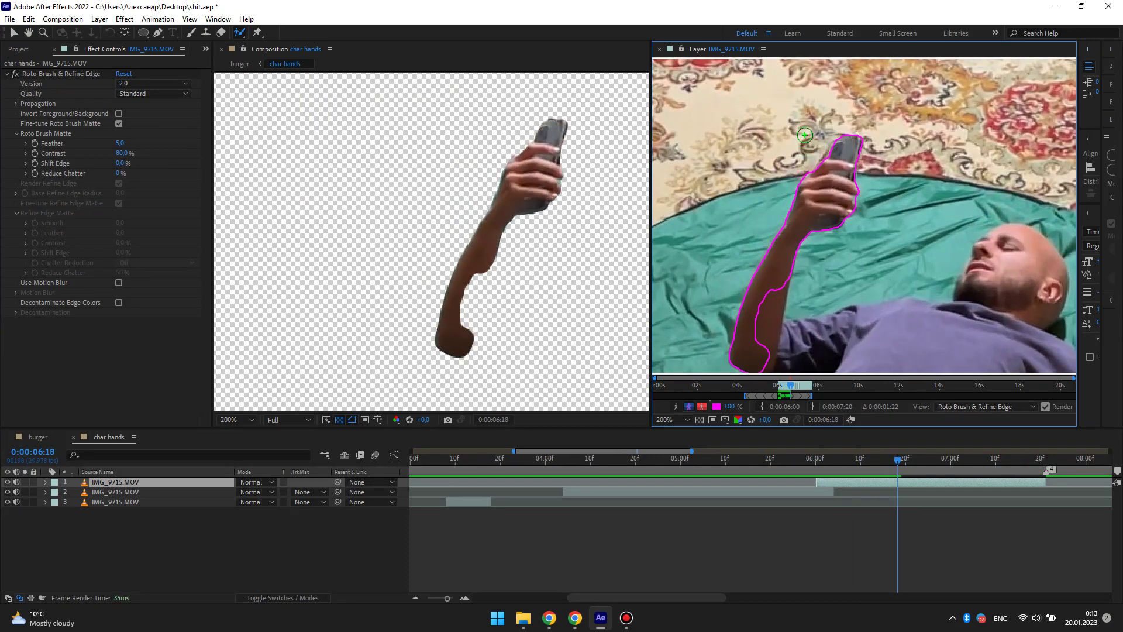
{"action": "key", "text": "Page_Down"}
{"action": "key", "text": "Page_Down"}
{"action": "left_click_drag", "start_coordinate": [835, 140], "coordinate": [808, 157], "text": "alt"}
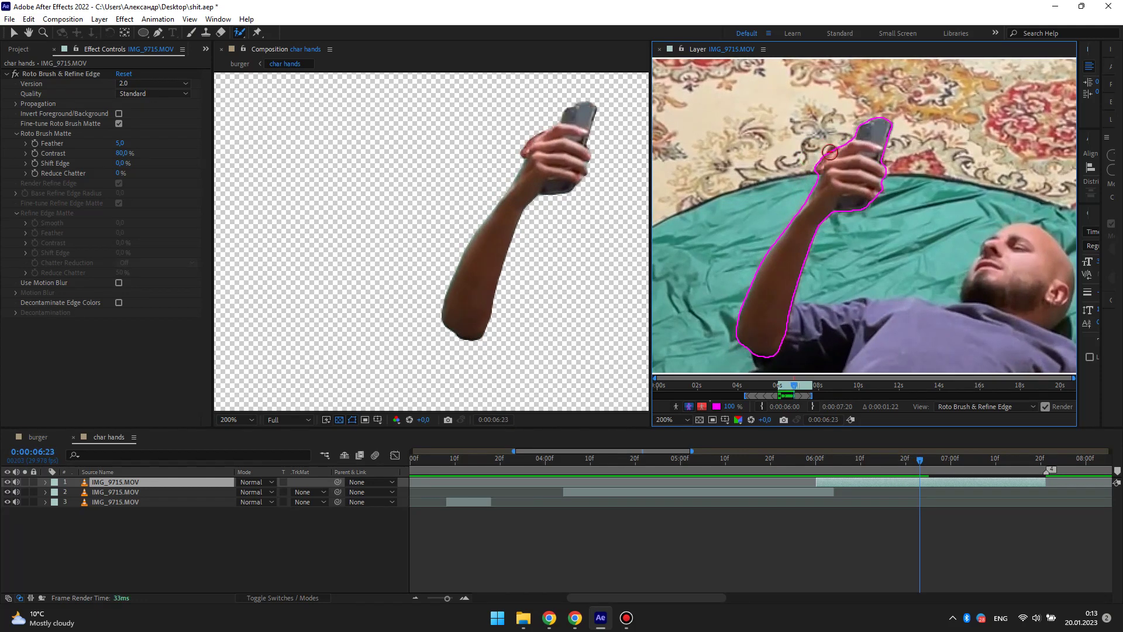
{"action": "key", "text": "Page_Down"}
{"action": "key", "text": "Page_Down"}
{"action": "key", "text": "Page_Down"}
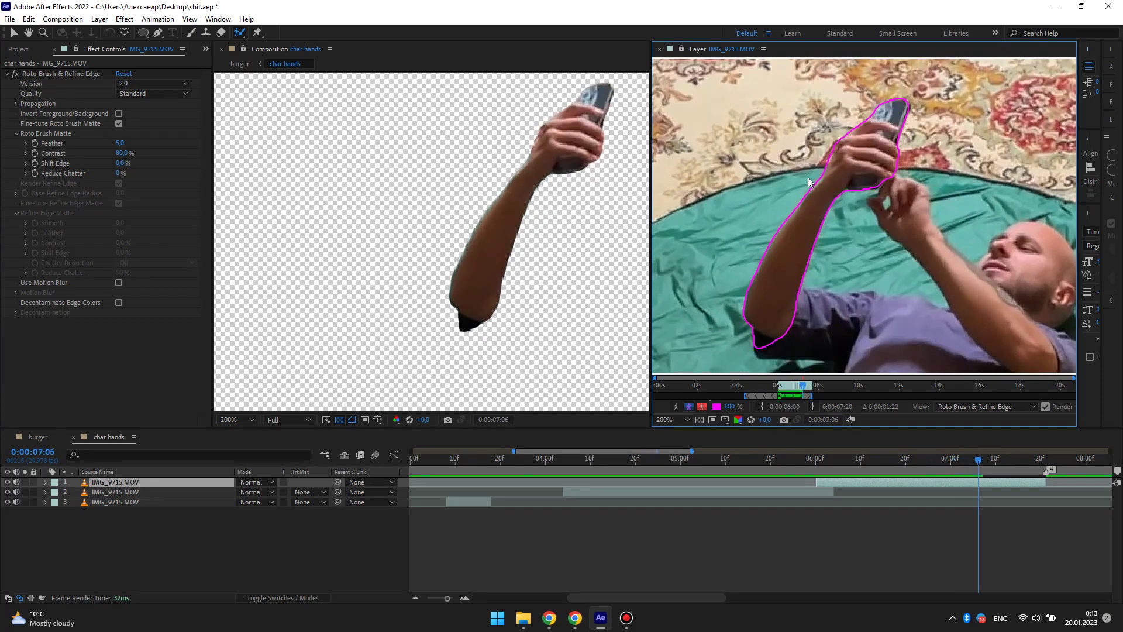
{"action": "left_click", "coordinate": [712, 406]}
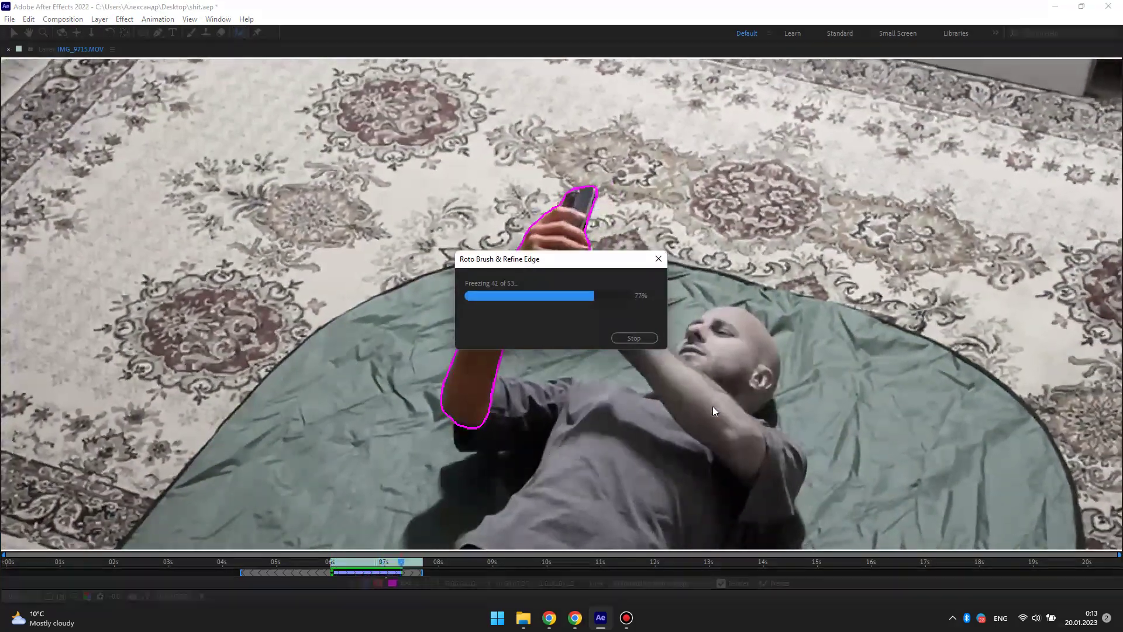
{"action": "left_click_drag", "start_coordinate": [527, 259], "coordinate": [249, 291]}
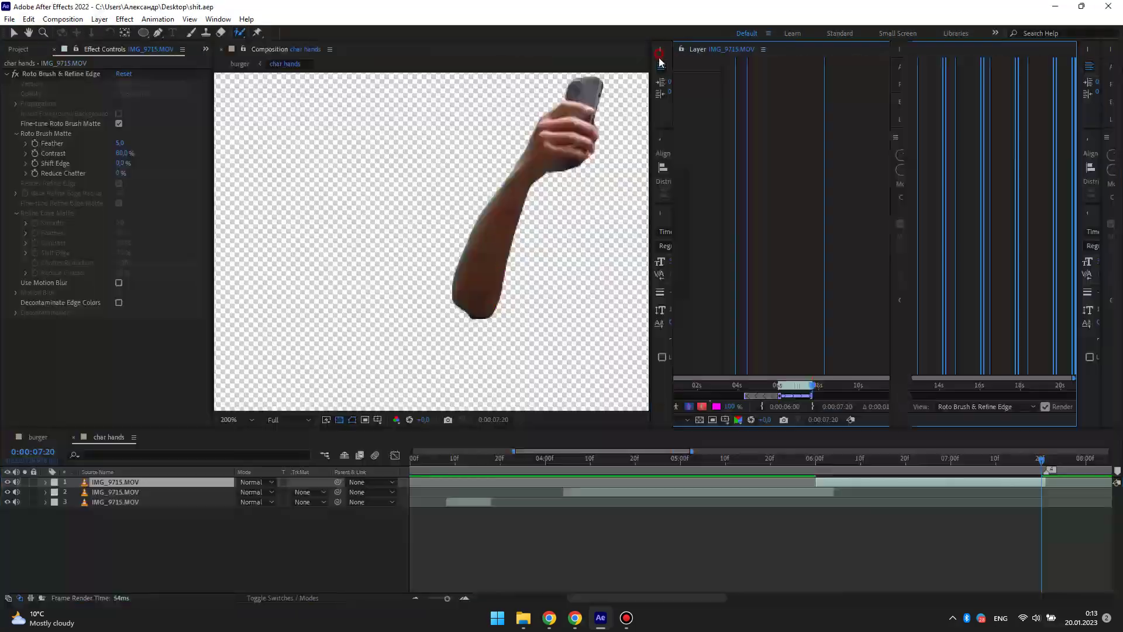
- Check the head layer's mask around frame 6:01, then close the char hands composition
{"action": "key", "text": "ctrl+Down"}
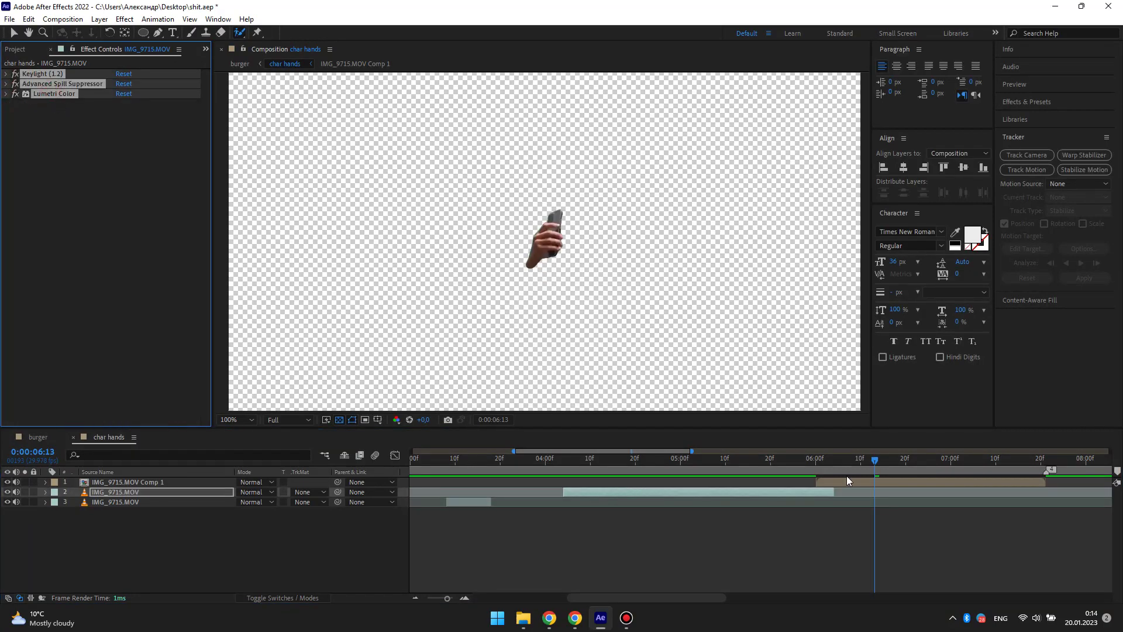
{"action": "left_click", "coordinate": [850, 480]}
{"action": "left_click", "coordinate": [831, 463]}
{"action": "key", "text": "Page_Up"}
{"action": "key", "text": "Page_Up"}
{"action": "key", "text": "Page_Up"}
{"action": "key", "text": "ctrl+Down"}
{"action": "scroll", "coordinate": [550, 258], "scroll_direction": "up", "scroll_amount": 1}
{"action": "key", "text": "m"}
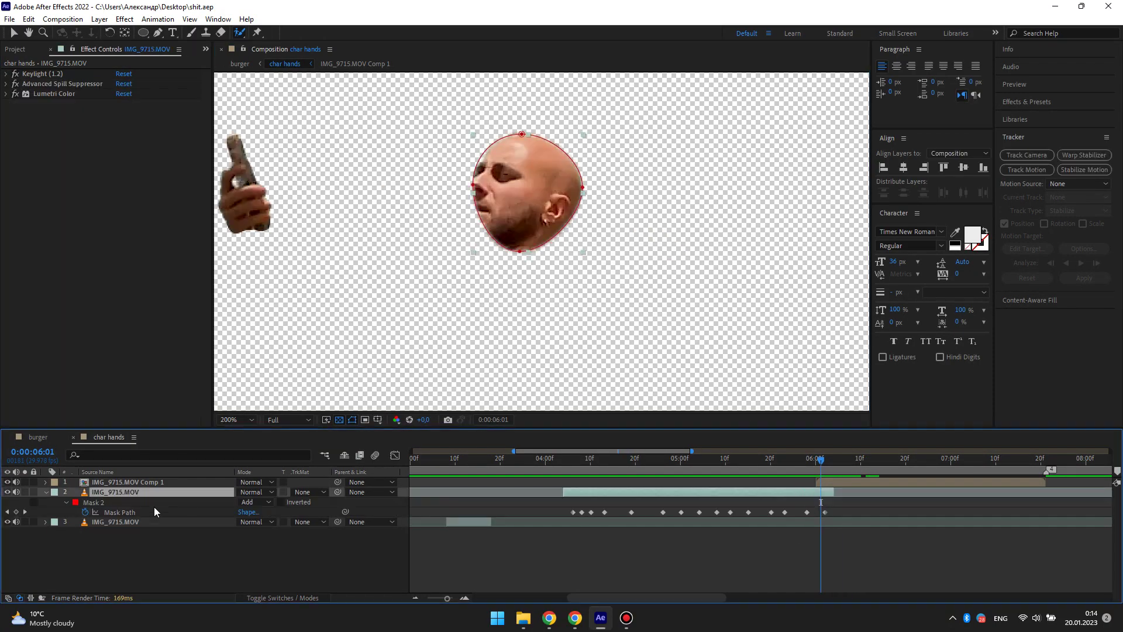
{"action": "scroll", "coordinate": [552, 151], "scroll_direction": "up", "scroll_amount": 1}
{"action": "key", "text": "Page_Down"}
{"action": "key", "text": "Page_Down"}
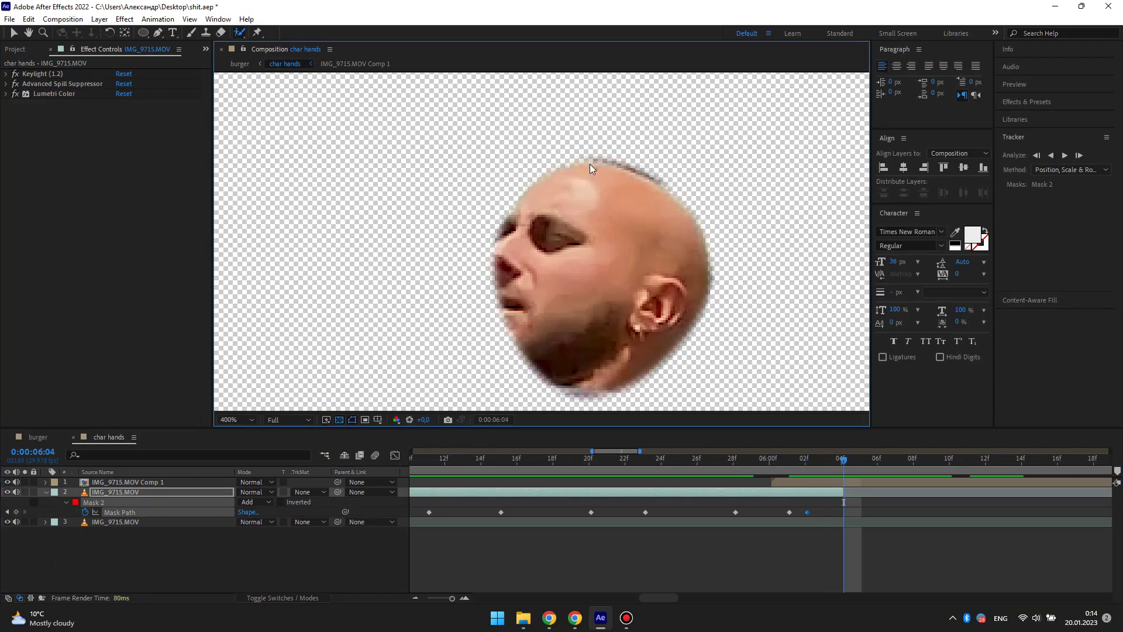
{"action": "left_click", "coordinate": [73, 437]}
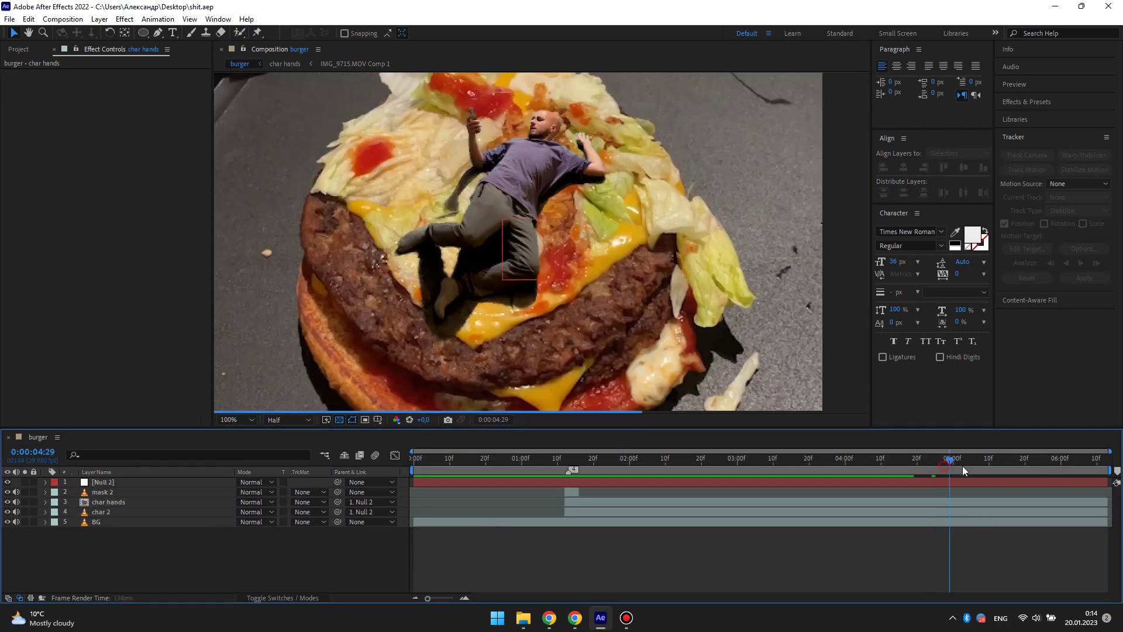
- Back in the burger composition, select the char hands layer for the Gaussian Blur
{"action": "left_click", "coordinate": [501, 460]}
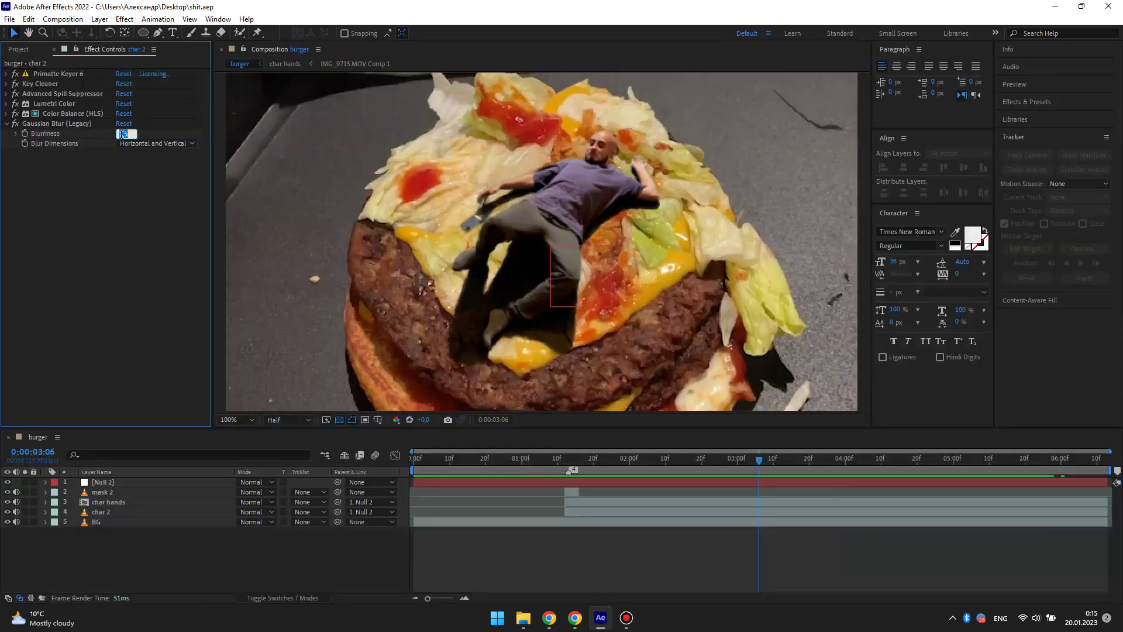
{"action": "key", "text": "ctrl+Up"}
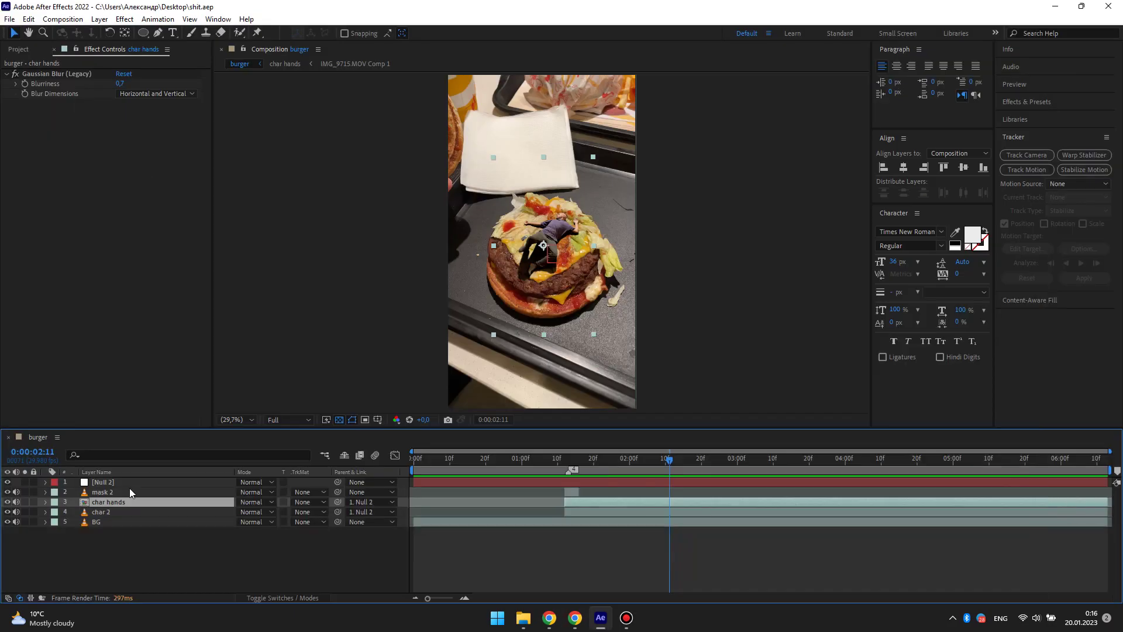
{"action": "left_click", "coordinate": [115, 511], "text": "ctrl"}
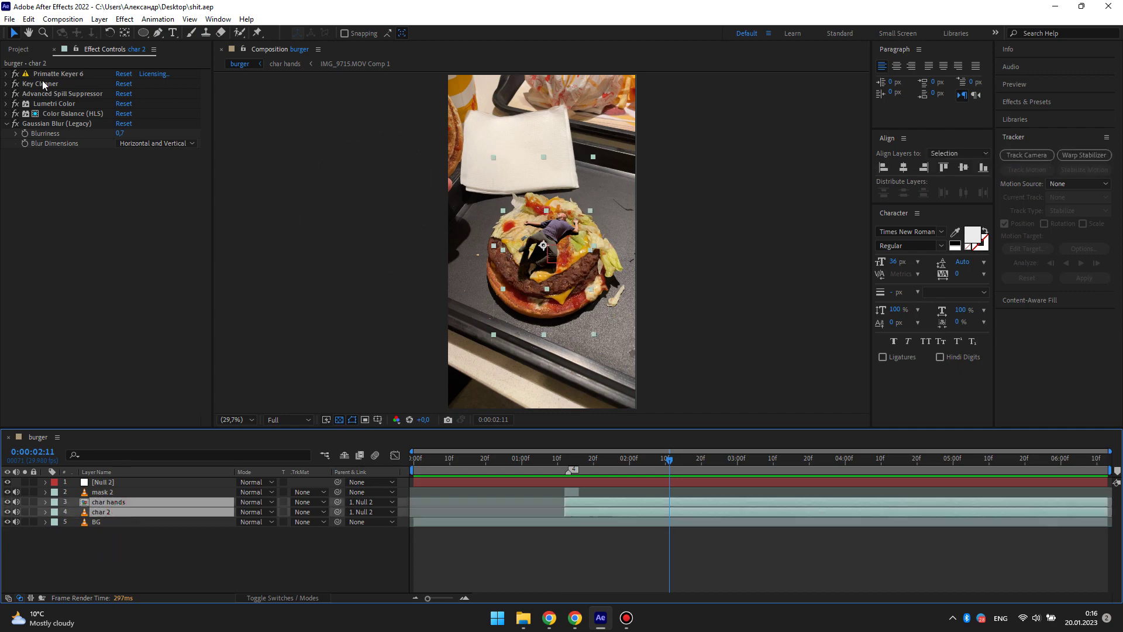
{"action": "key", "text": "slash"}
{"action": "key", "text": "m"}
{"action": "key", "text": "m"}
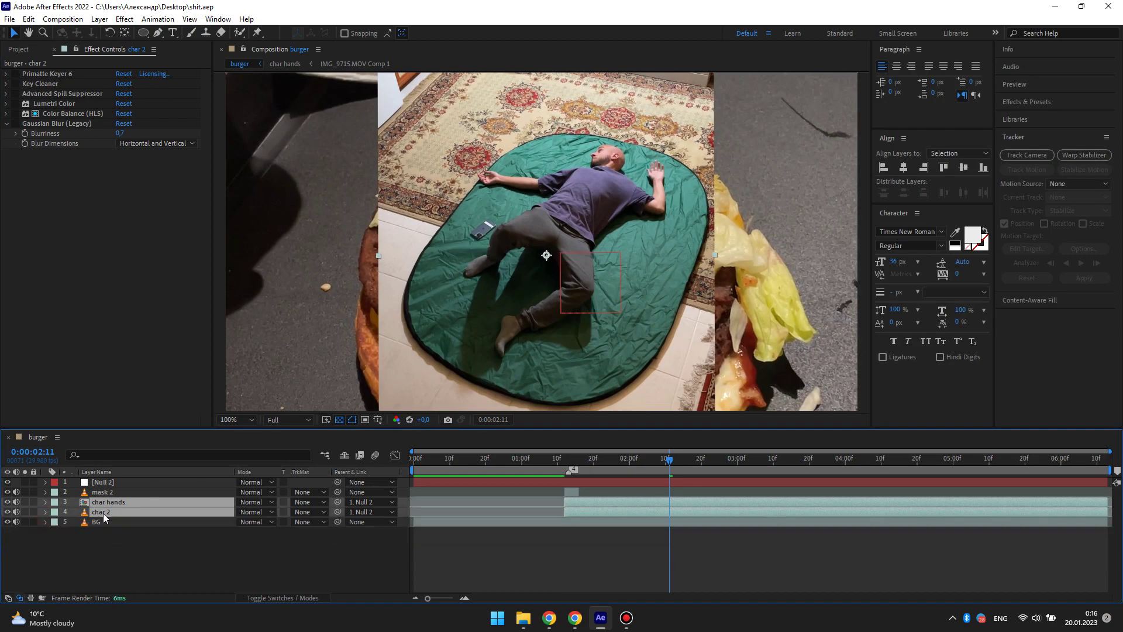
{"action": "left_click_drag", "start_coordinate": [25, 502], "coordinate": [24, 511]}
{"action": "key", "text": "space"}
{"action": "left_click_drag", "start_coordinate": [988, 469], "coordinate": [564, 474]}
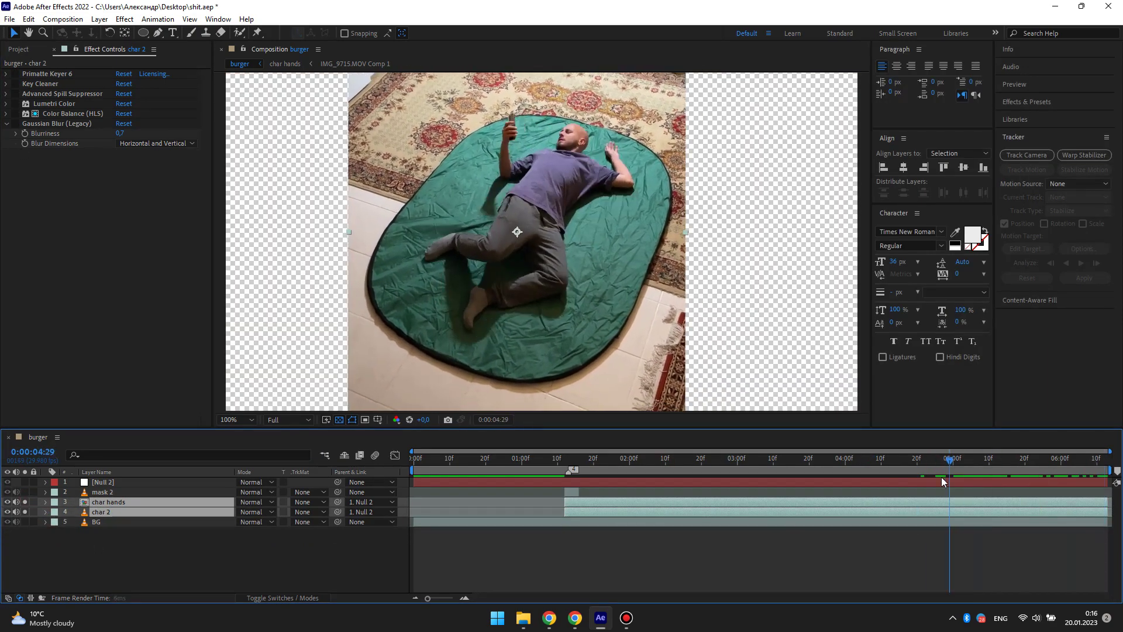
{"action": "left_click", "coordinate": [368, 497]}
{"action": "left_click", "coordinate": [375, 514]}
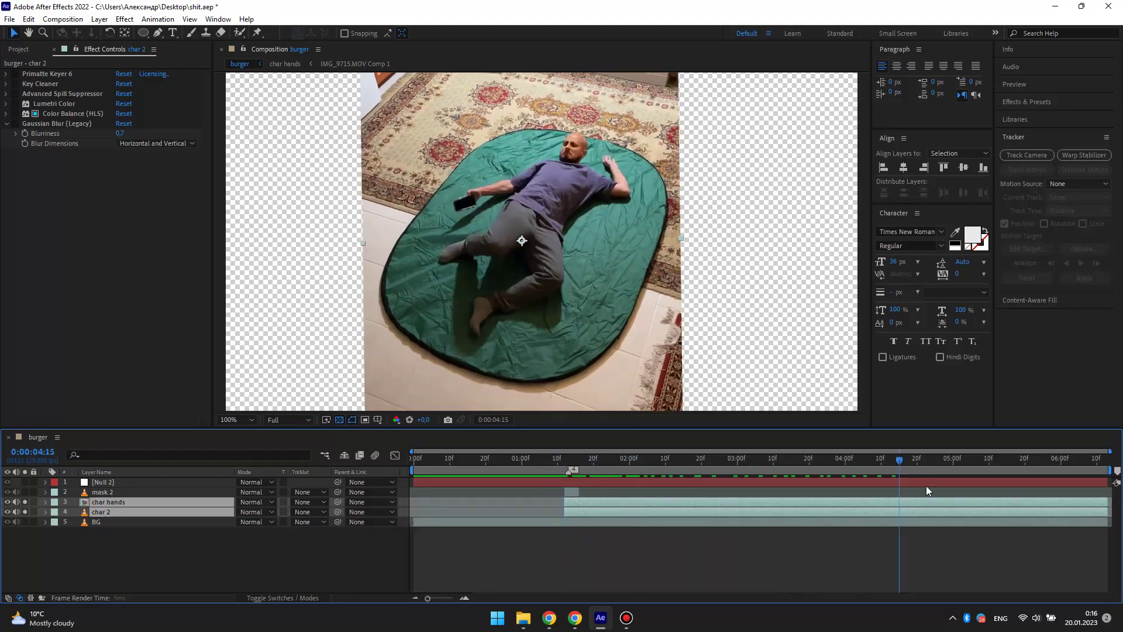